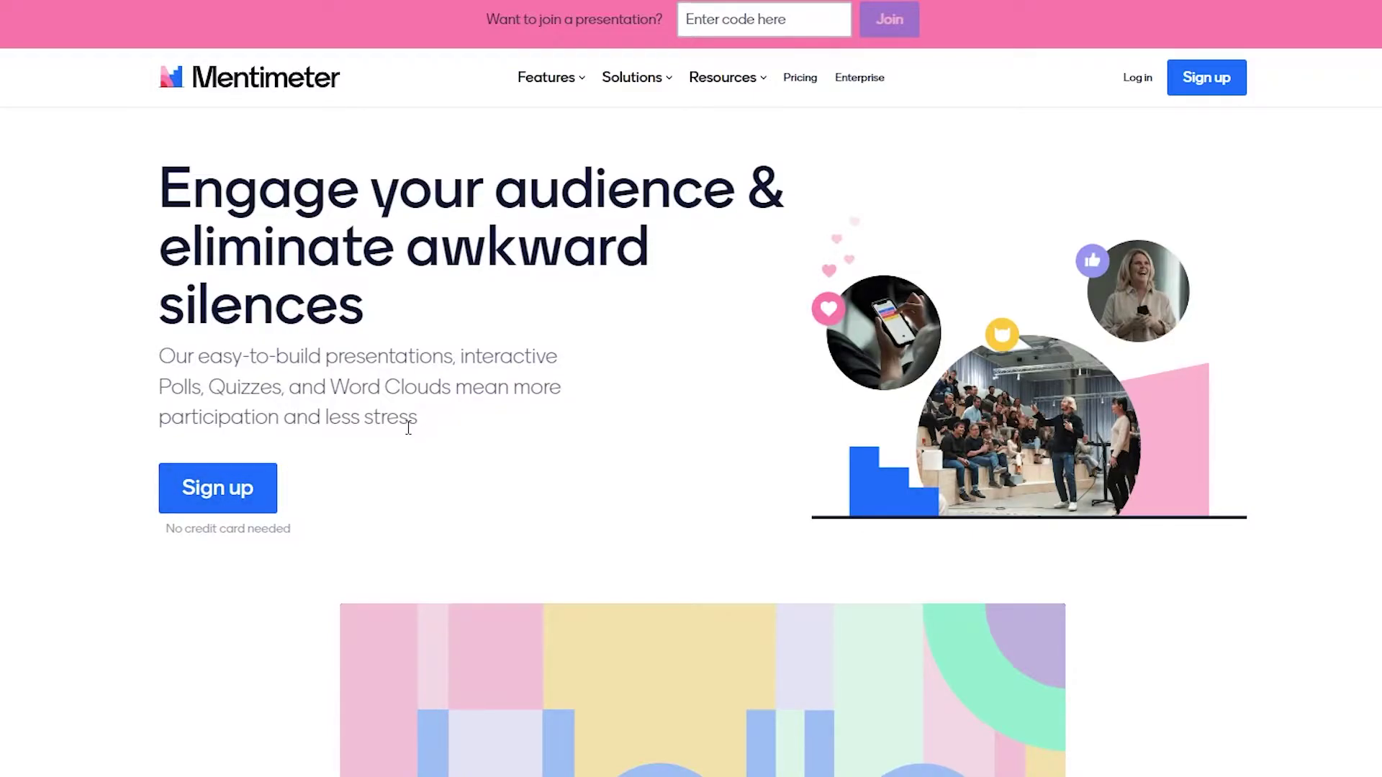
# Sign up for a free Mentimeter account with the user's full name, e-mail address and a password.
pyautogui.click(228, 494)
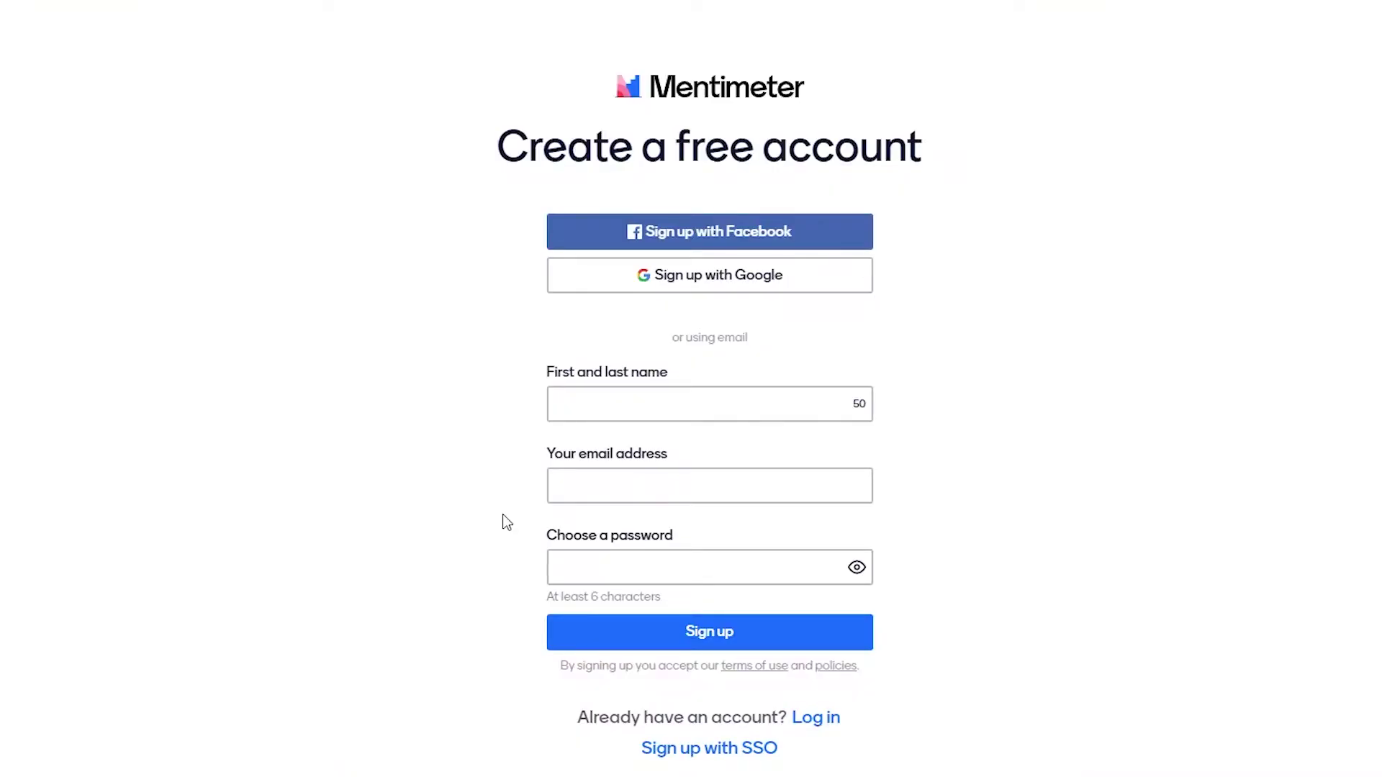
pyautogui.click(665, 407)
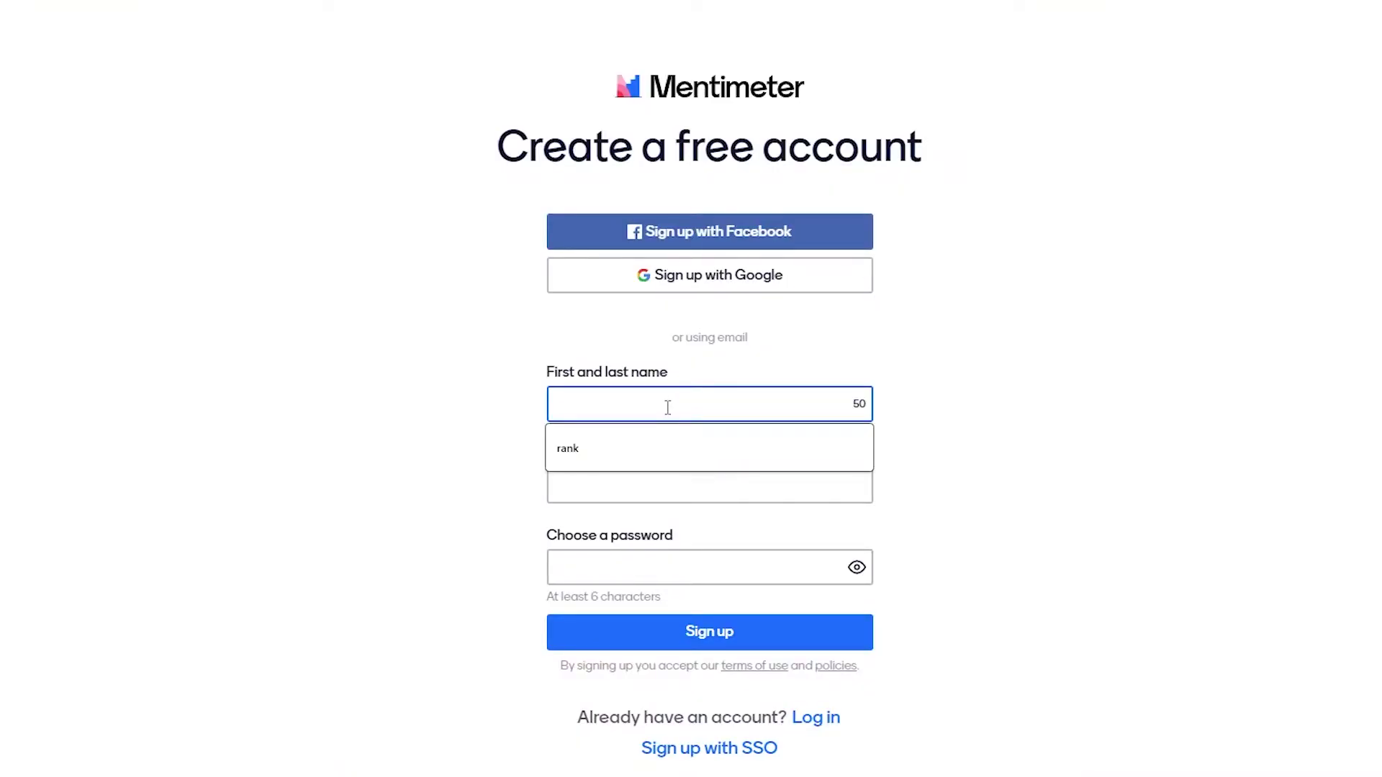
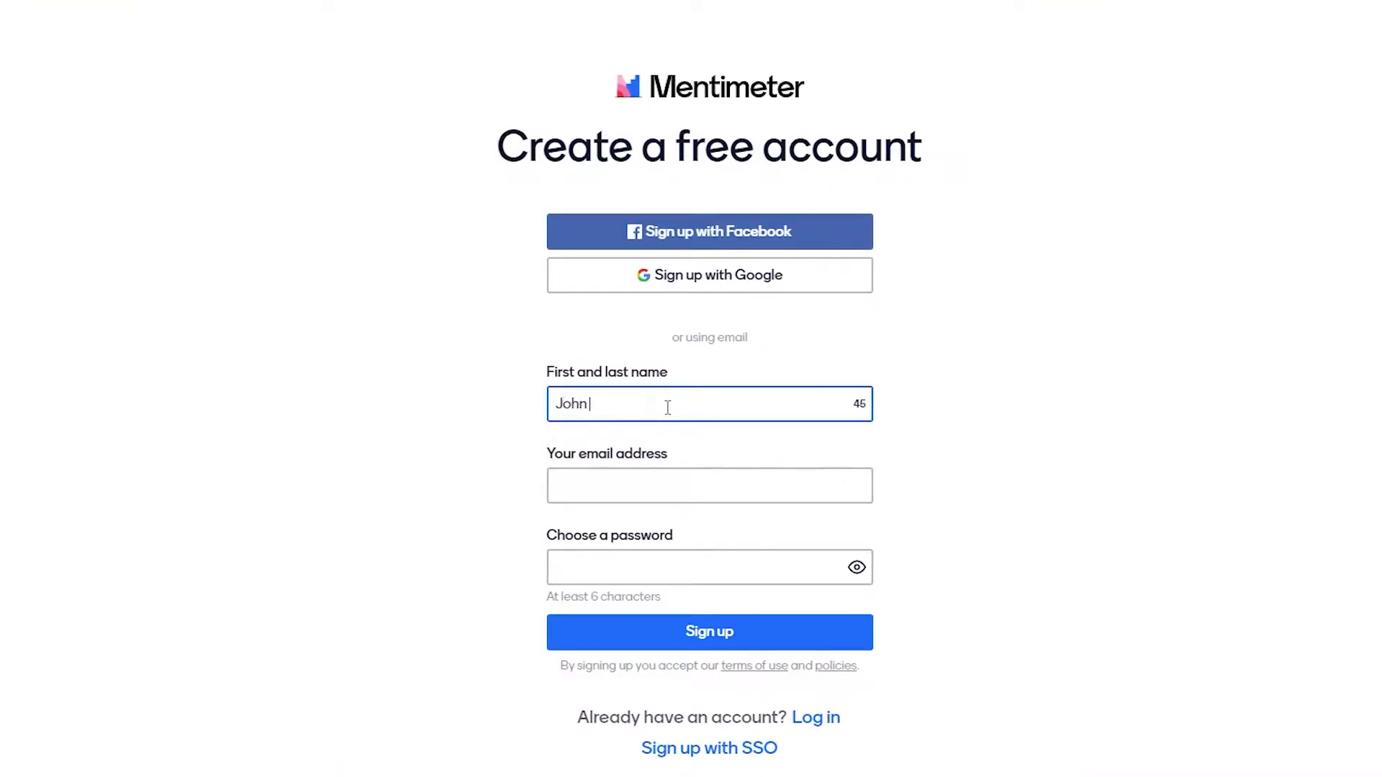
pyautogui.click(632, 454)
pyautogui.click(620, 478)
pyautogui.click(651, 532)
pyautogui.click(696, 575)
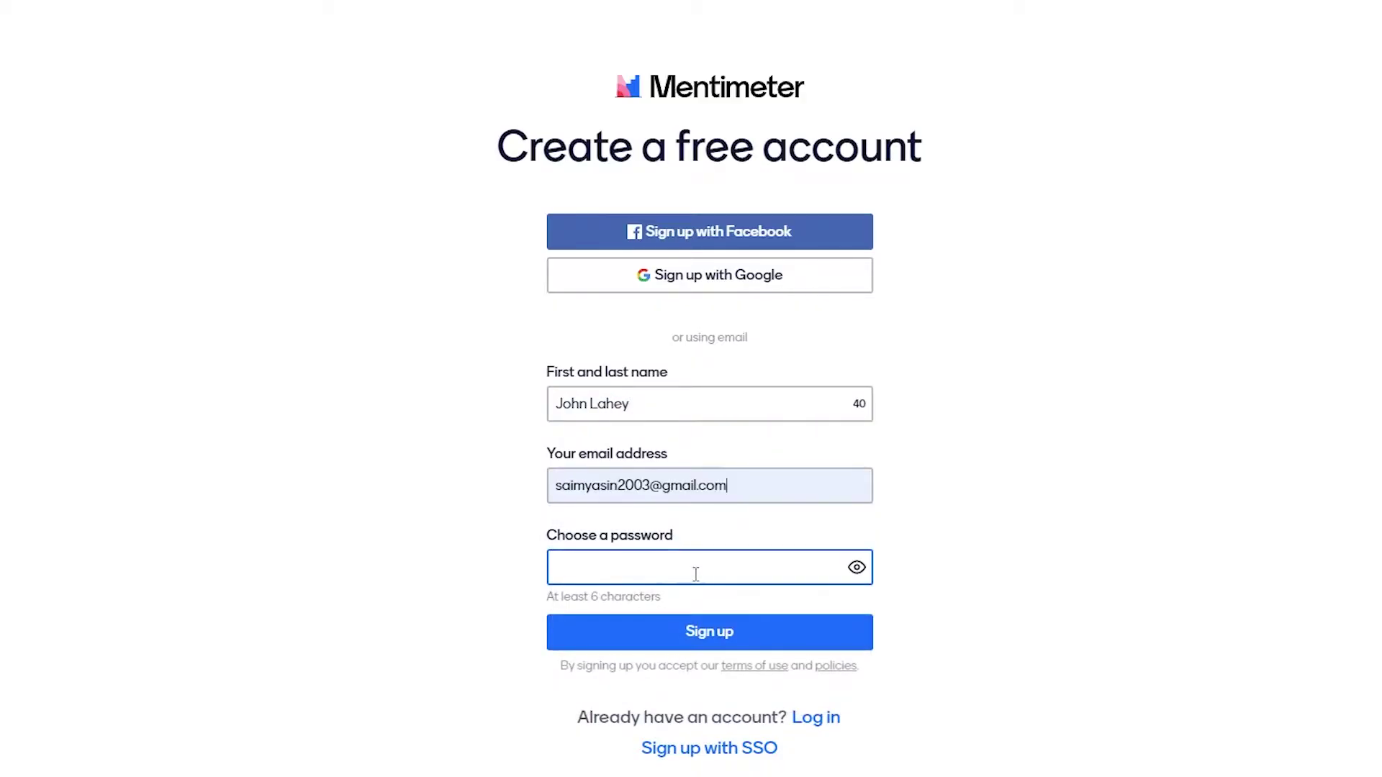
pyautogui.write('••••••••••')
pyautogui.press('Return')
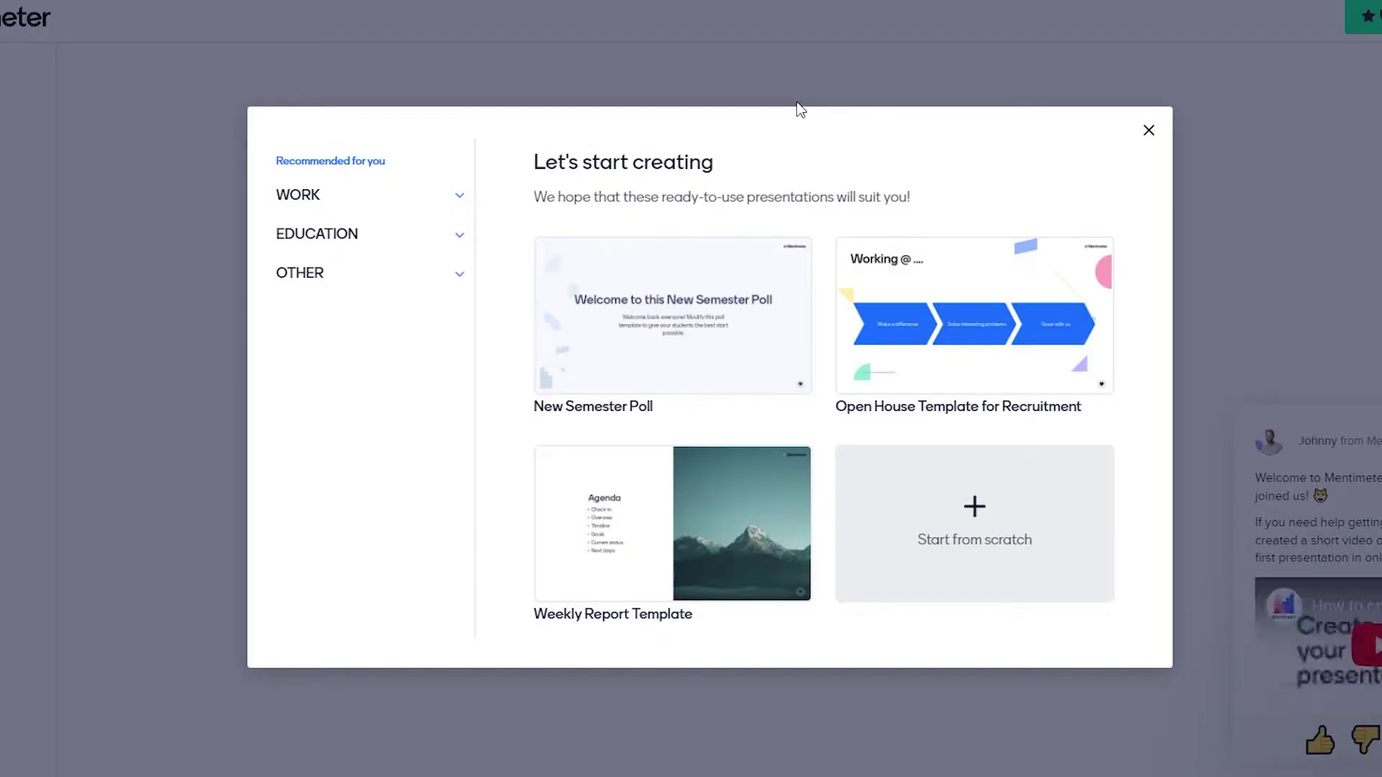
# Expand the WORK, EDUCATION and OTHER template categories, then start a blank presentation from scratch.
pyautogui.moveTo(633, 333)
pyautogui.click(339, 198)
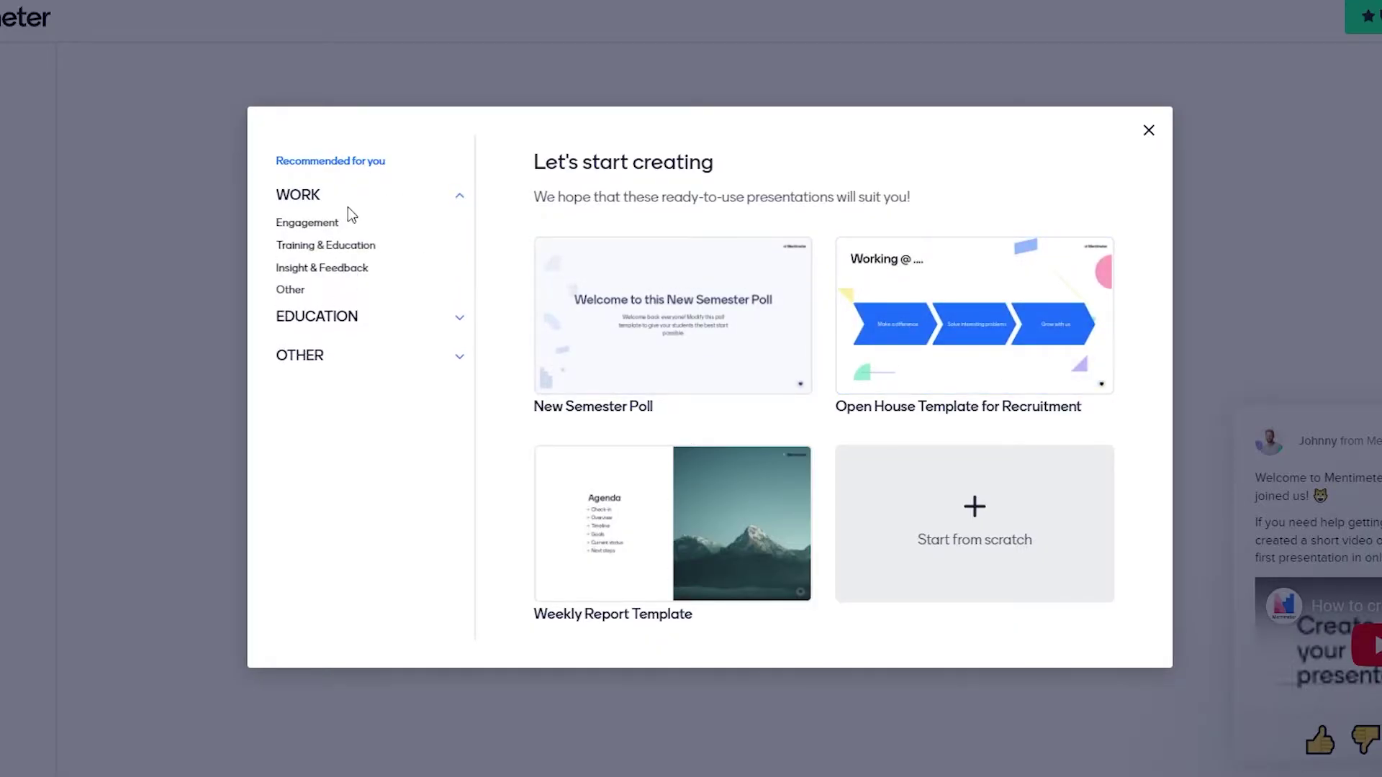
pyautogui.click(345, 323)
pyautogui.click(308, 464)
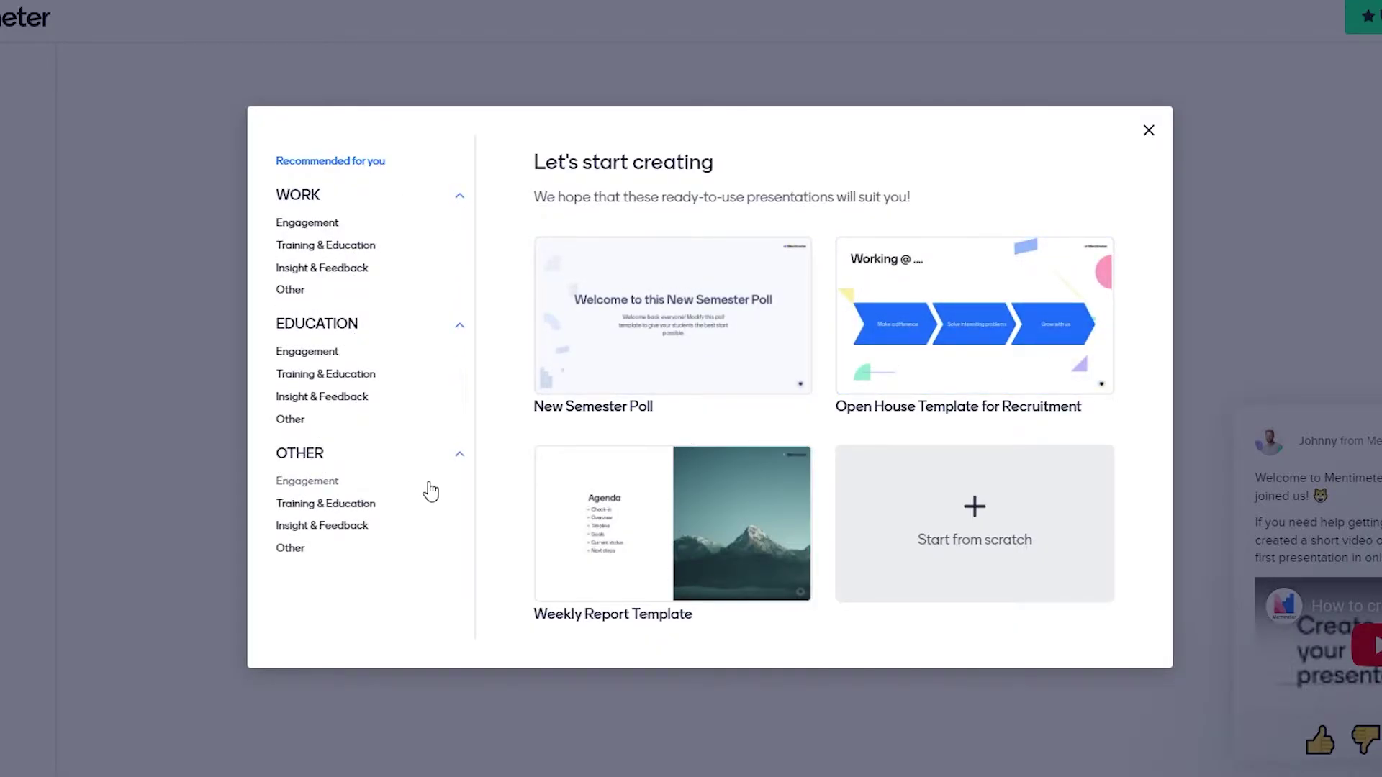
pyautogui.moveTo(966, 257)
pyautogui.click(951, 547)
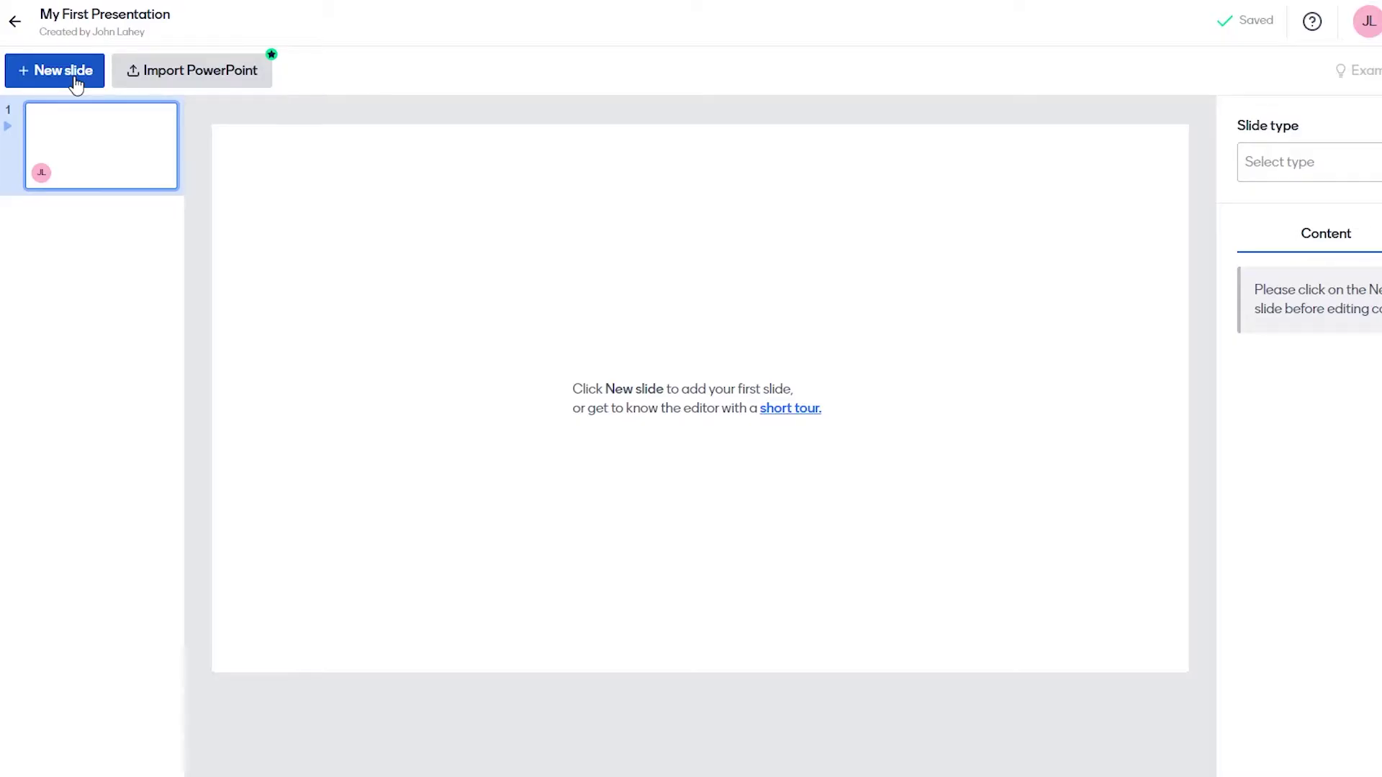
# Add a Word Cloud slide with the question 'How is your day going?'.
pyautogui.click(74, 75)
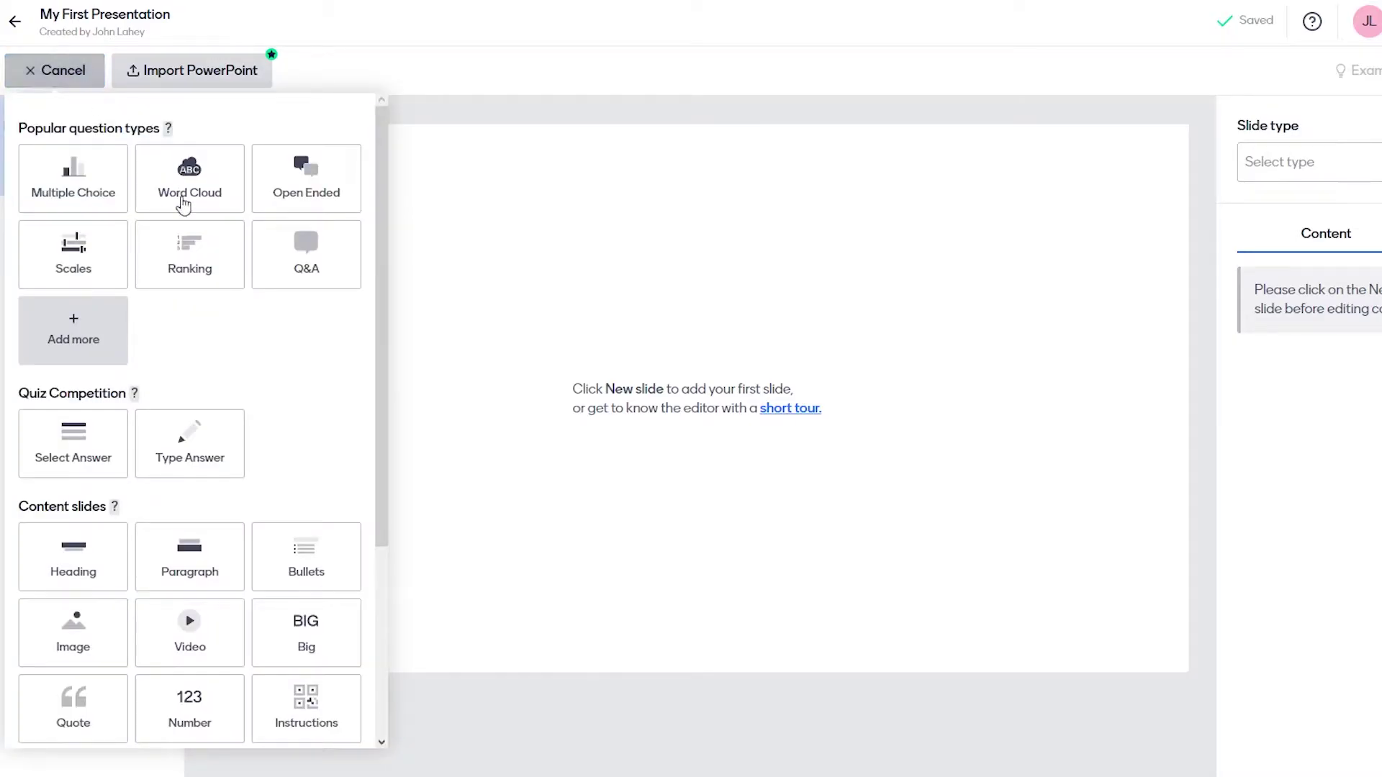
pyautogui.scroll(-4, 257, 338)
pyautogui.scroll(4, 257, 339)
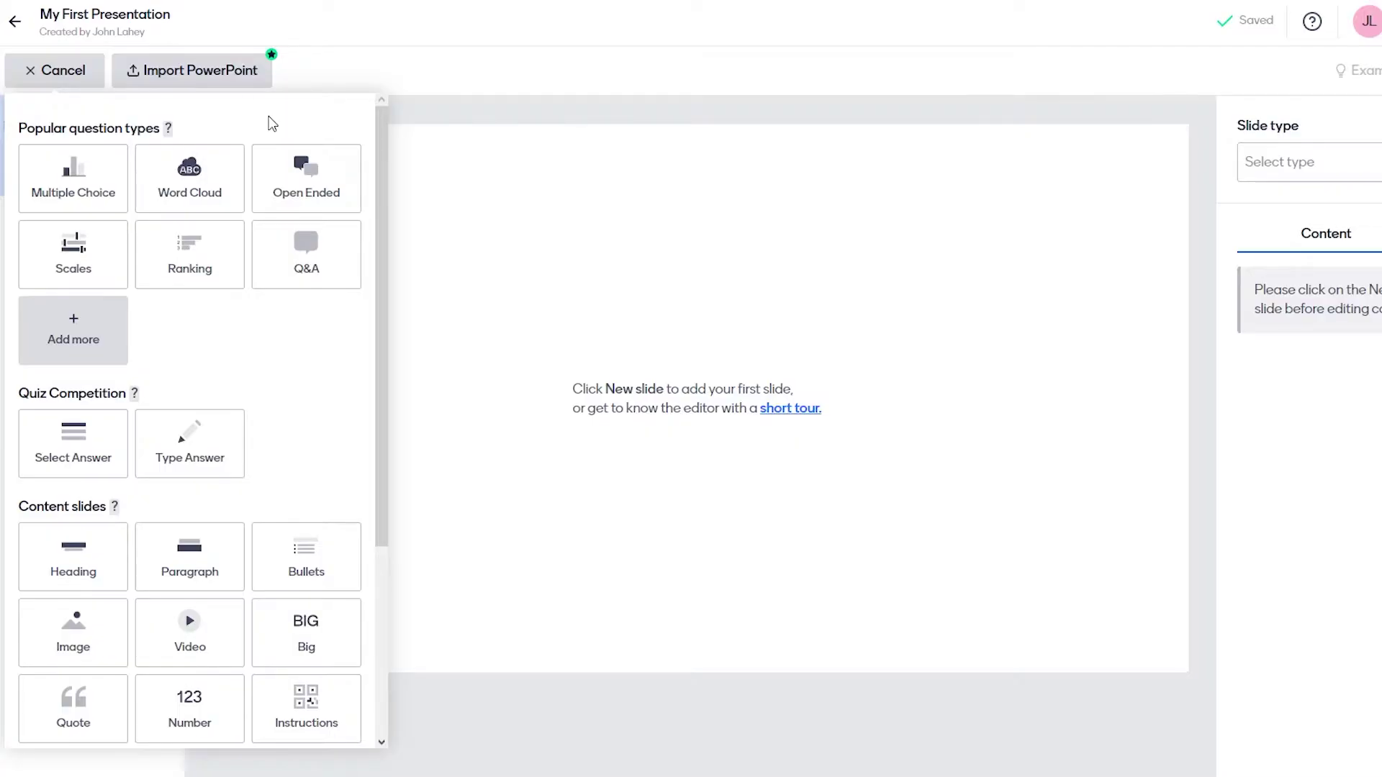
pyautogui.click(185, 182)
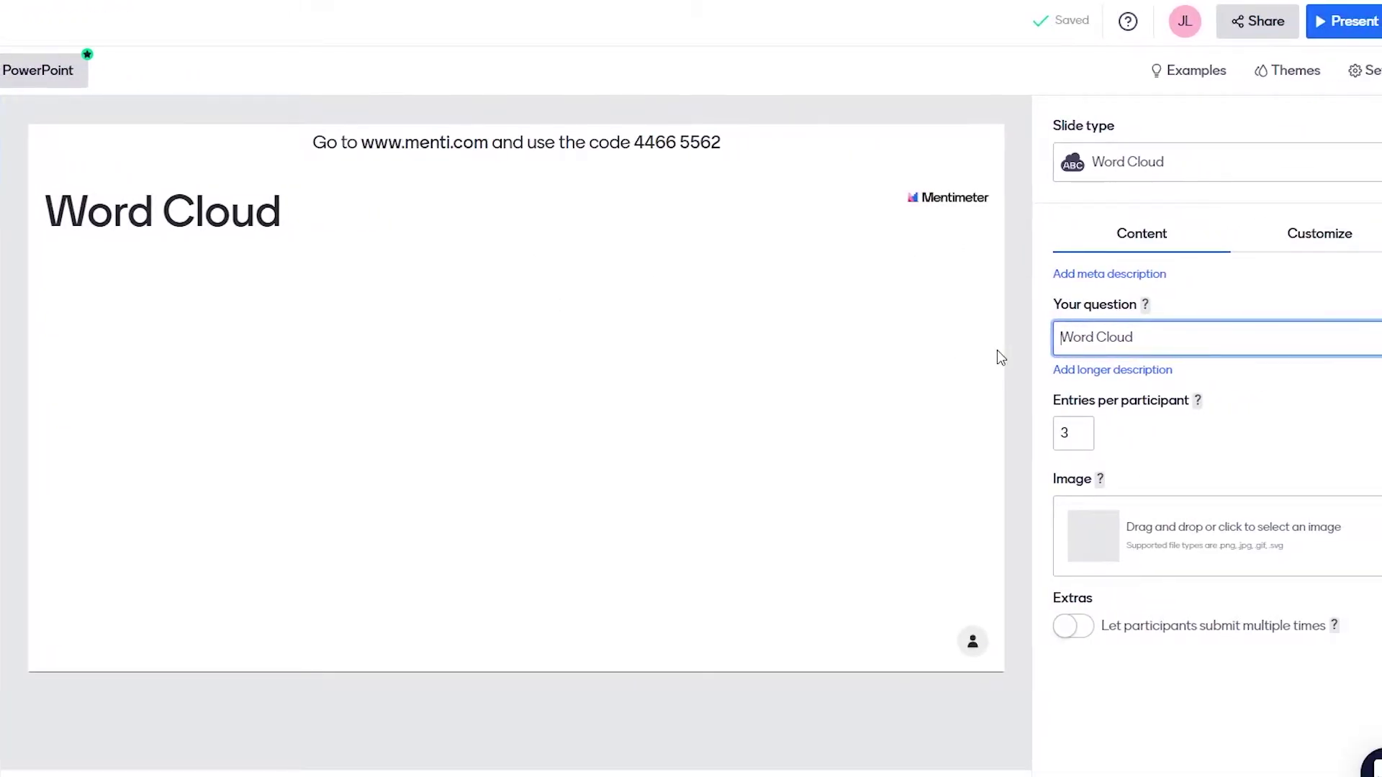
pyautogui.write('How is your d')
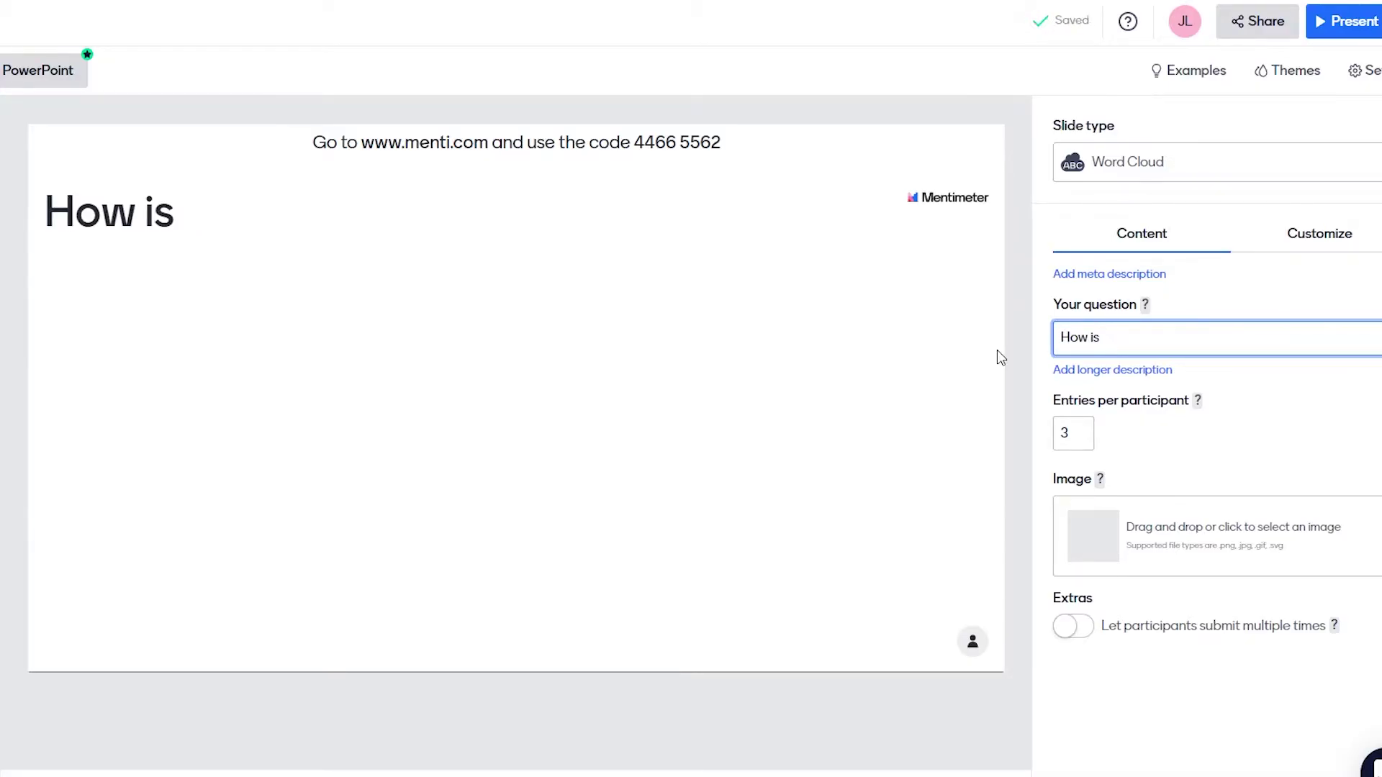
pyautogui.write('ay going?')
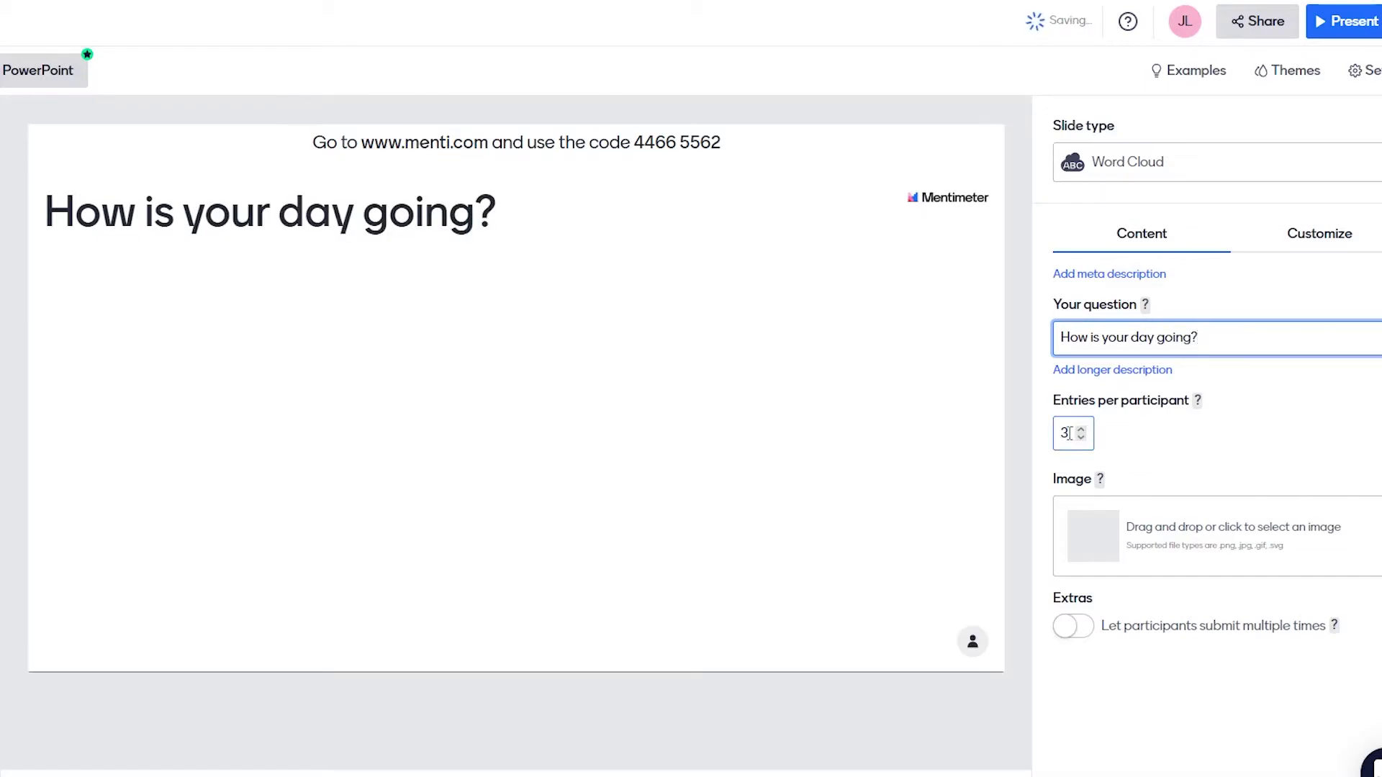
# Set entries per participant to 2.
pyautogui.doubleClick(1066, 433)
pyautogui.press('BackSpace')
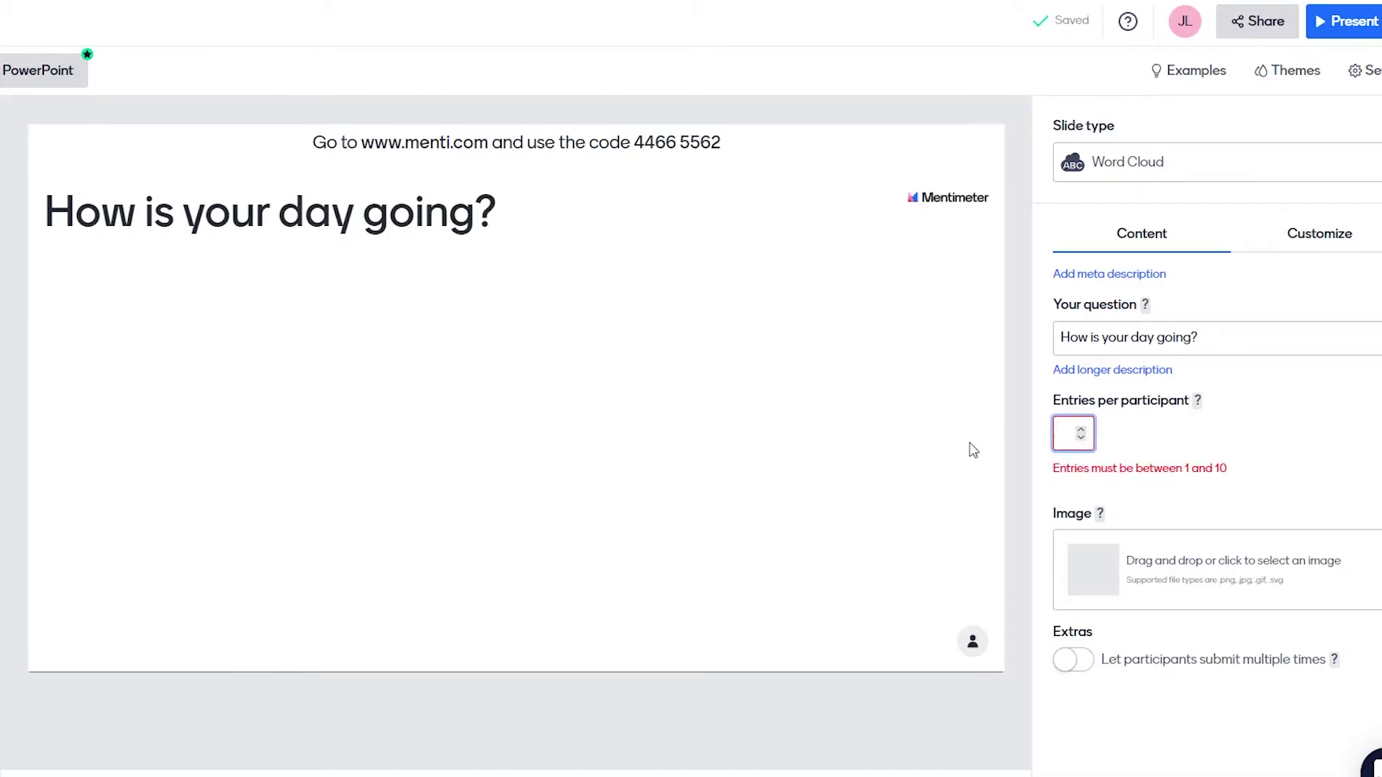
pyautogui.write('2')
pyautogui.click(1246, 478)
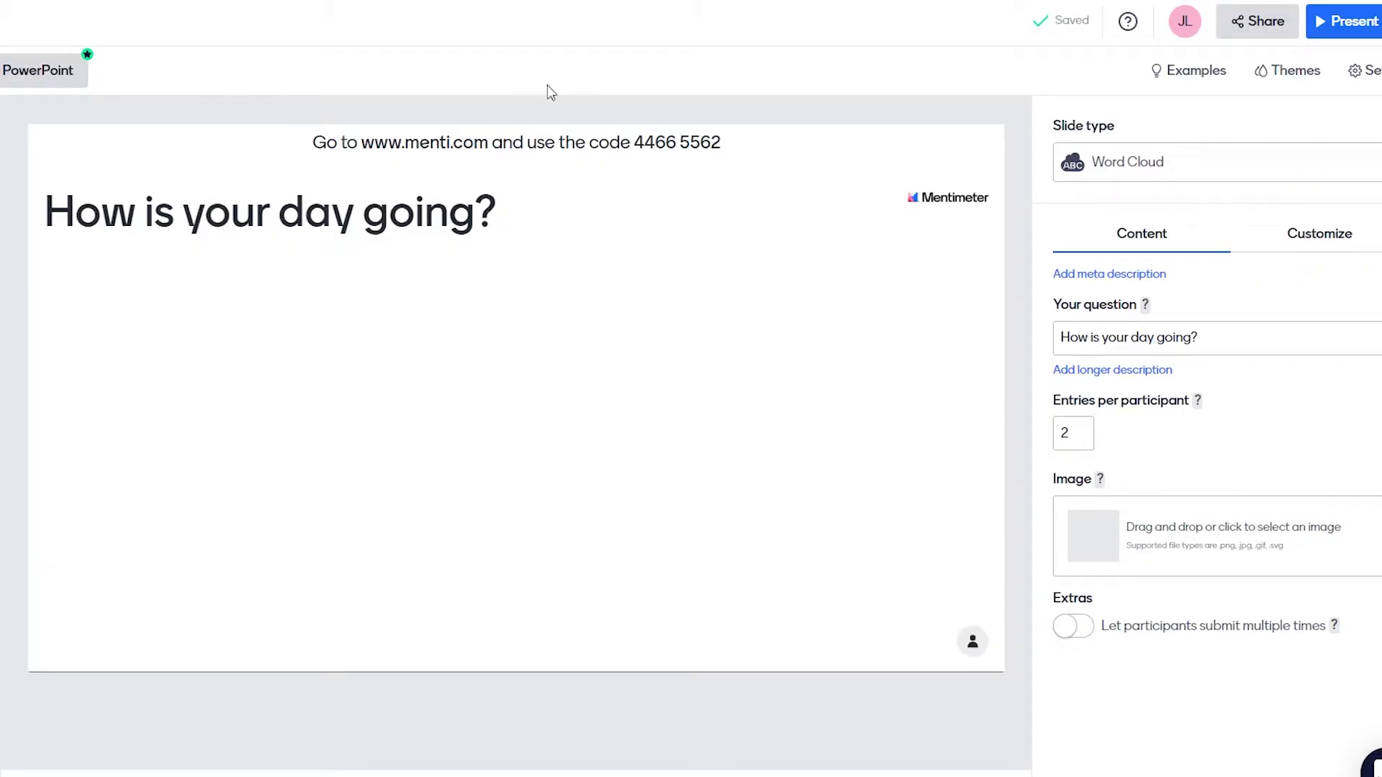
pyautogui.moveTo(623, 179)
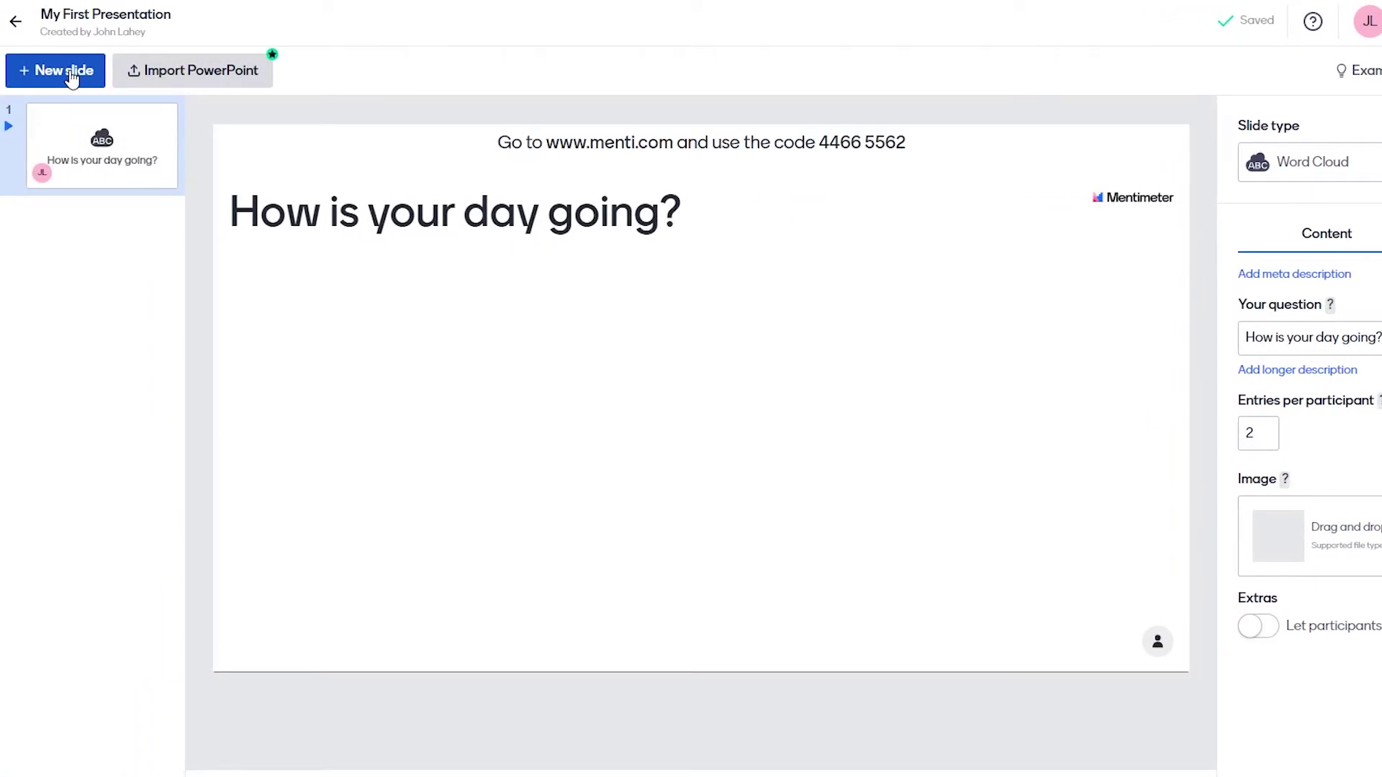
# Add a Multiple Choice slide asking 'which social platform is best?'.
pyautogui.click(70, 72)
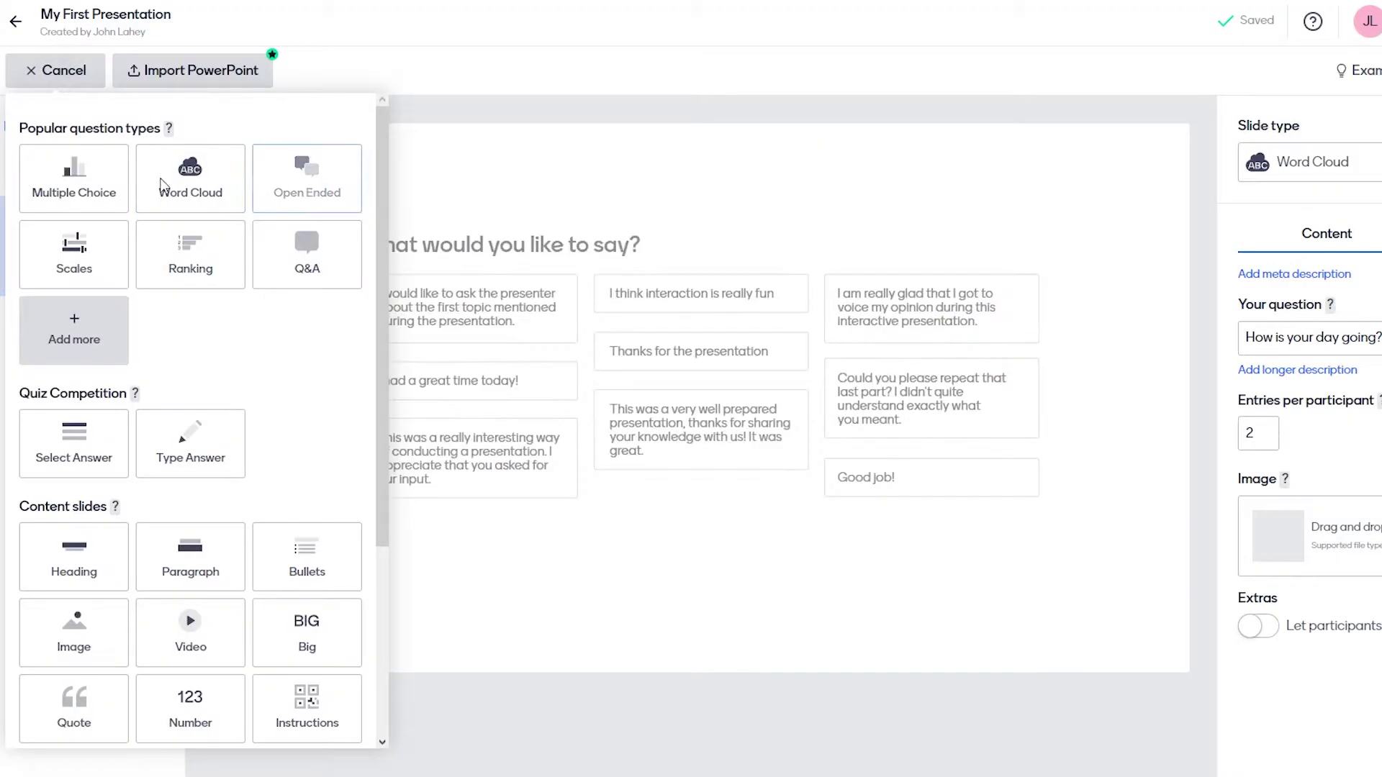
pyautogui.click(86, 190)
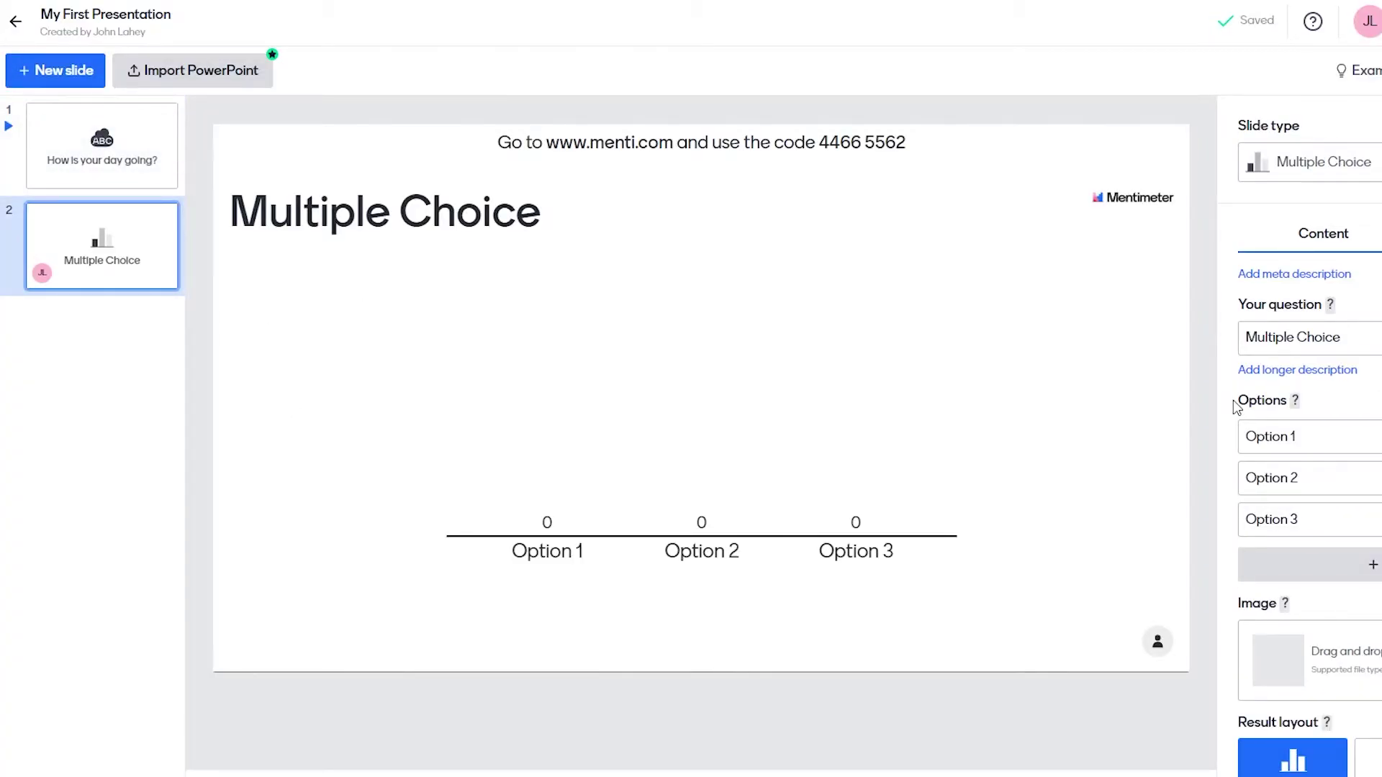
pyautogui.click(1357, 338)
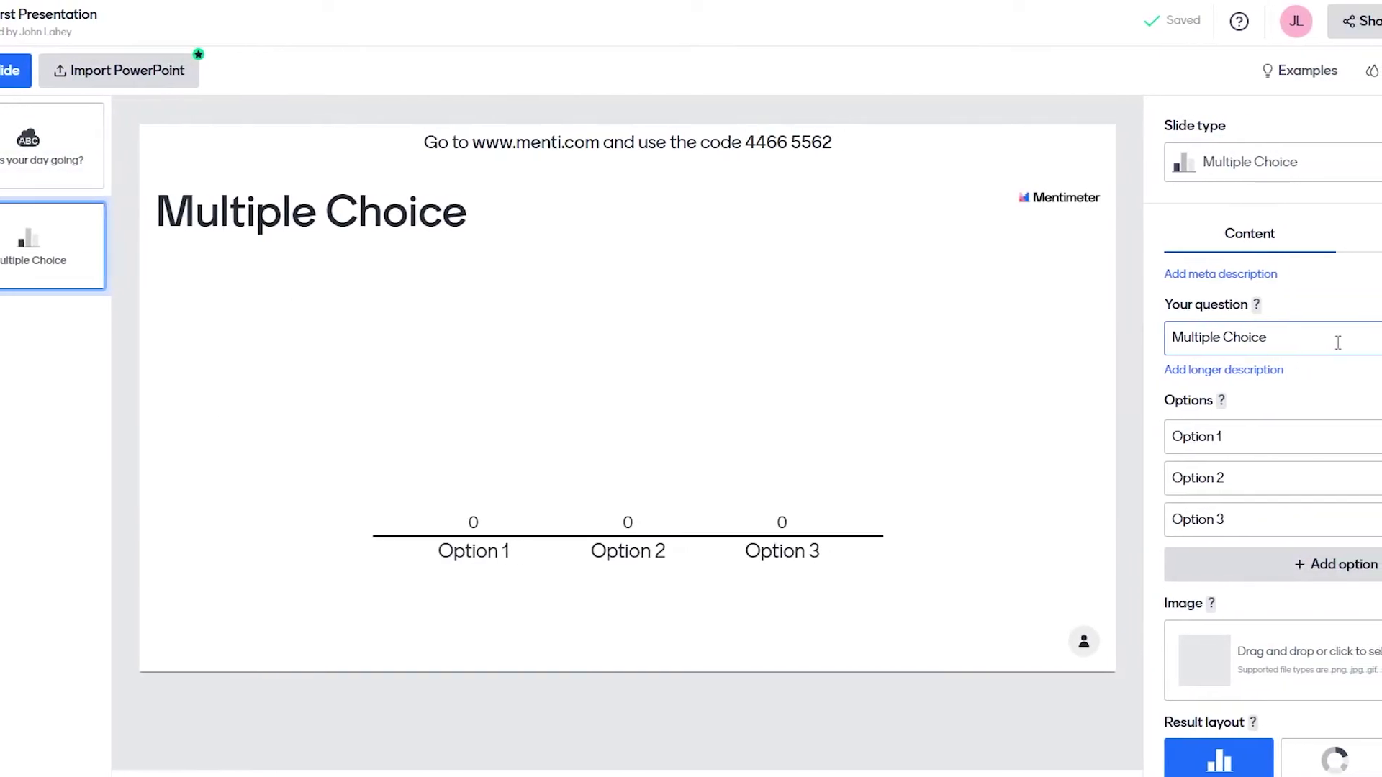
pyautogui.click(1267, 339)
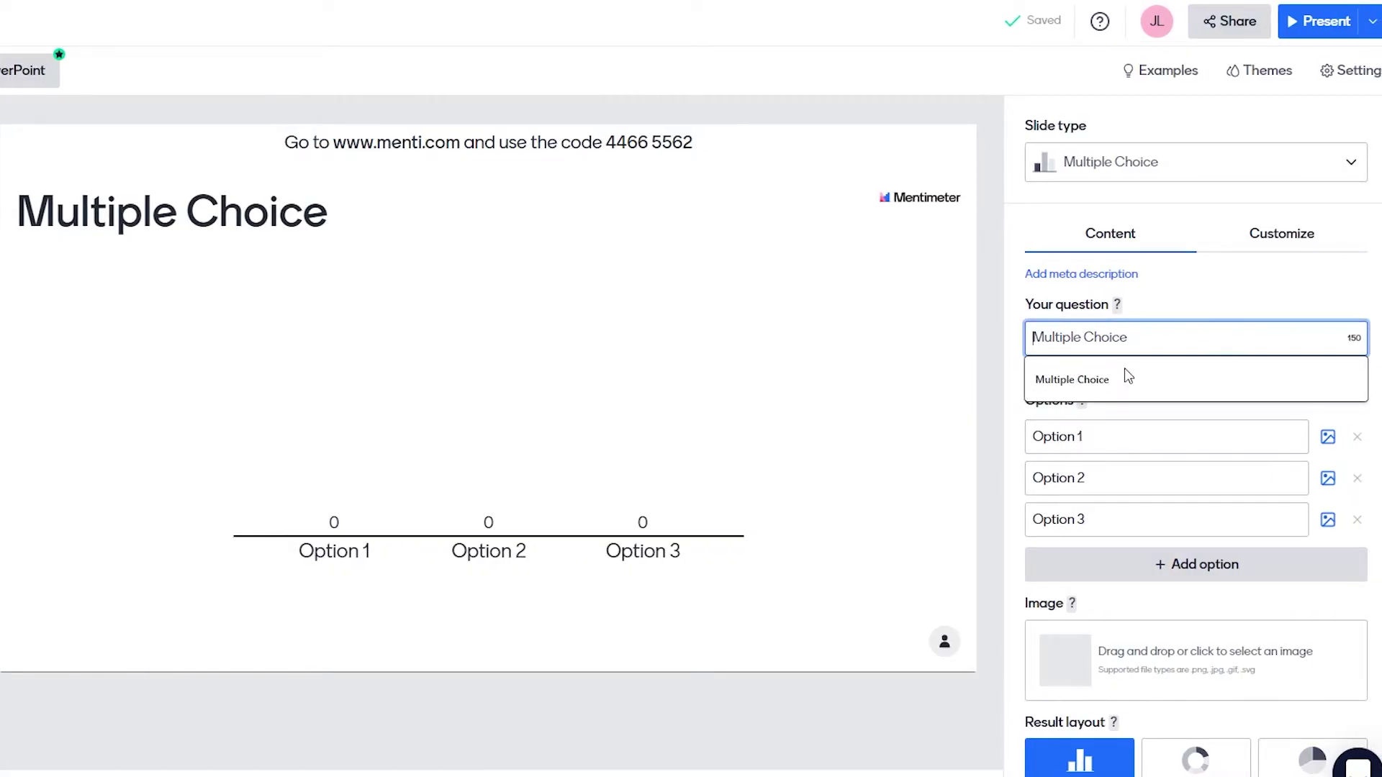
pyautogui.write('which social platform is best?')
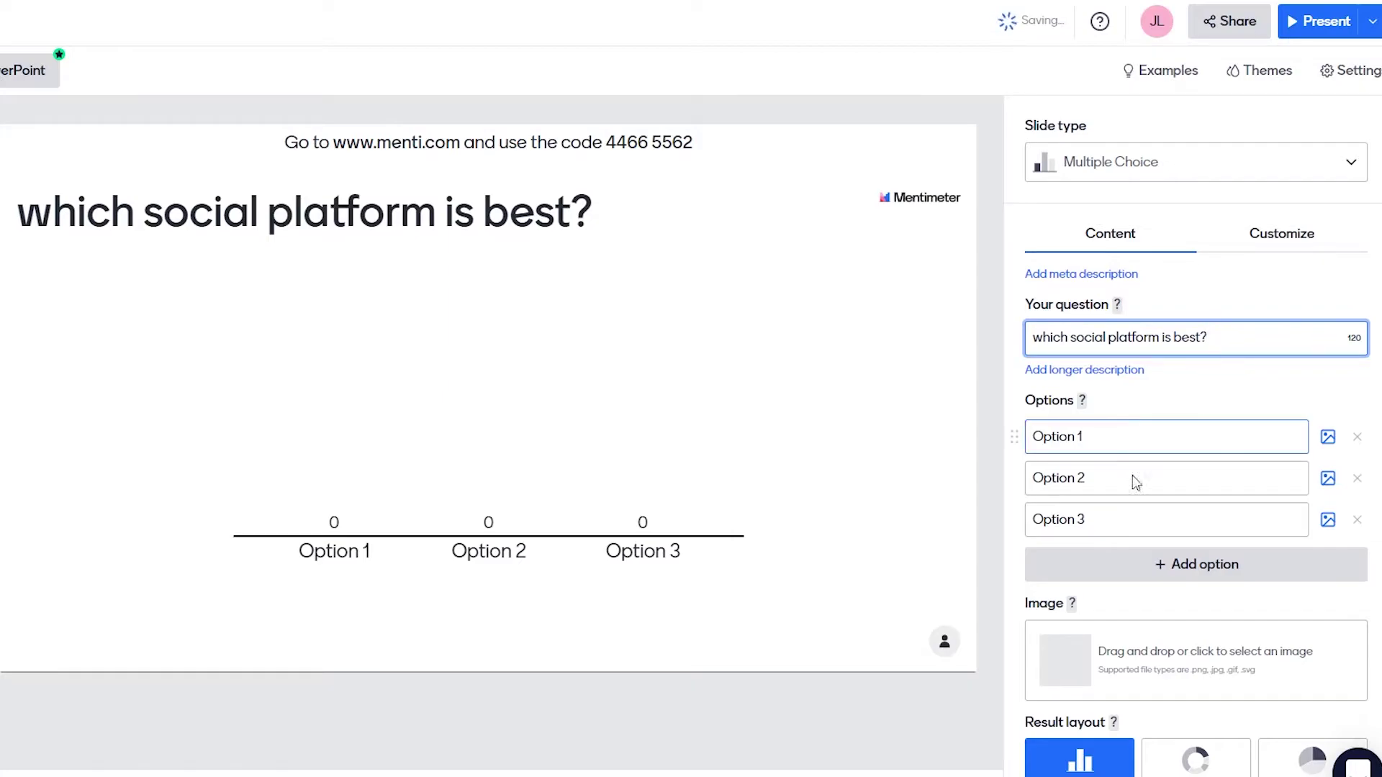
pyautogui.click(1353, 524)
# Remove the third option and name the remaining two 'instagram' and 'facebook'.
pyautogui.click(1356, 524)
pyautogui.click(1157, 432)
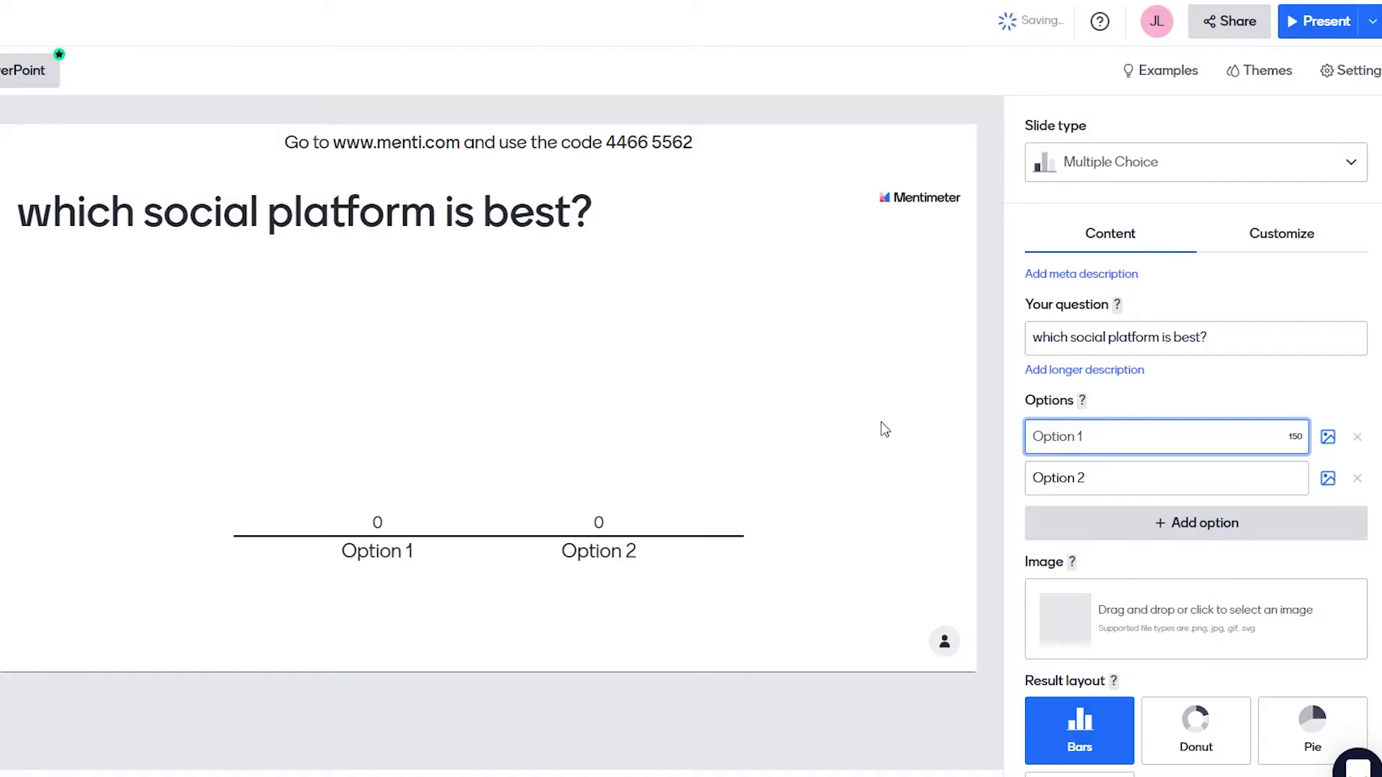
pyautogui.write('instagram')
pyautogui.click(1100, 488)
pyautogui.write('facebook')
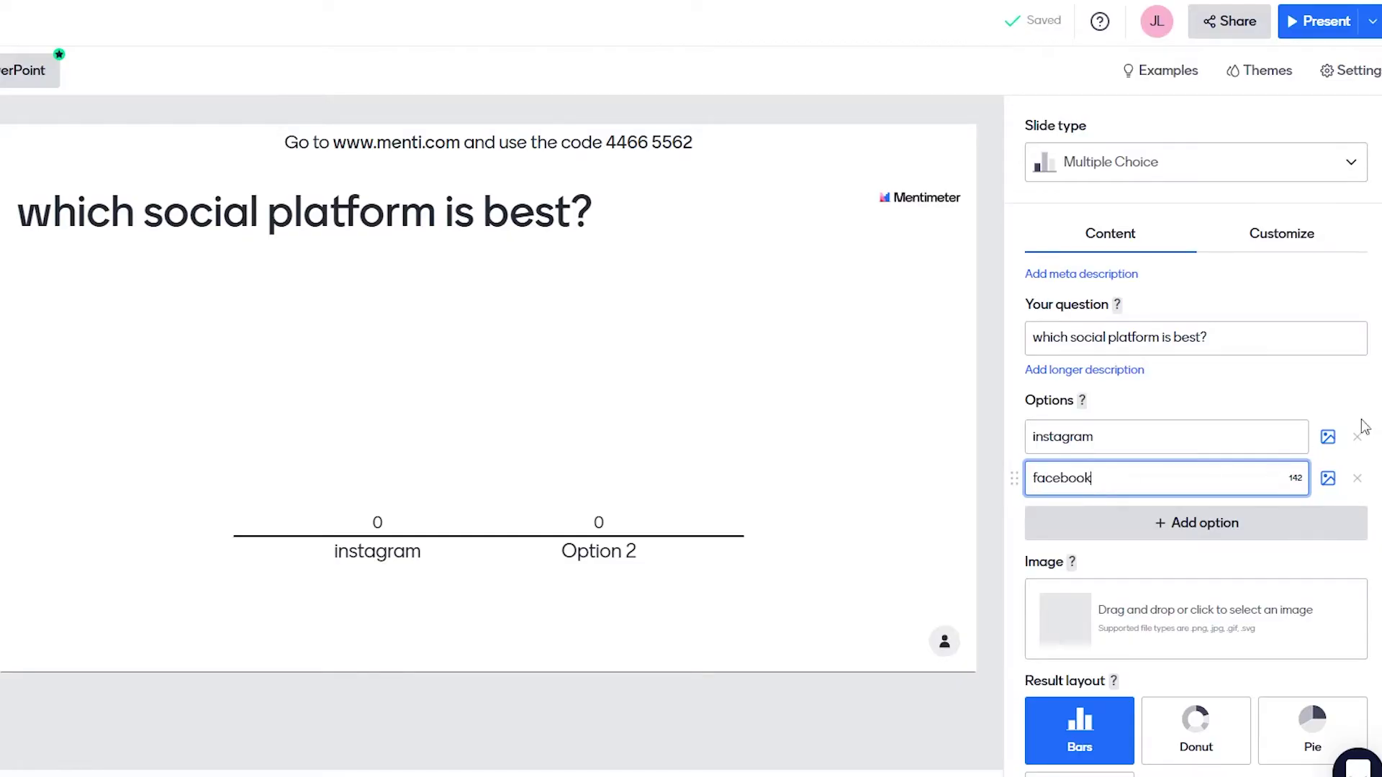
pyautogui.click(1309, 406)
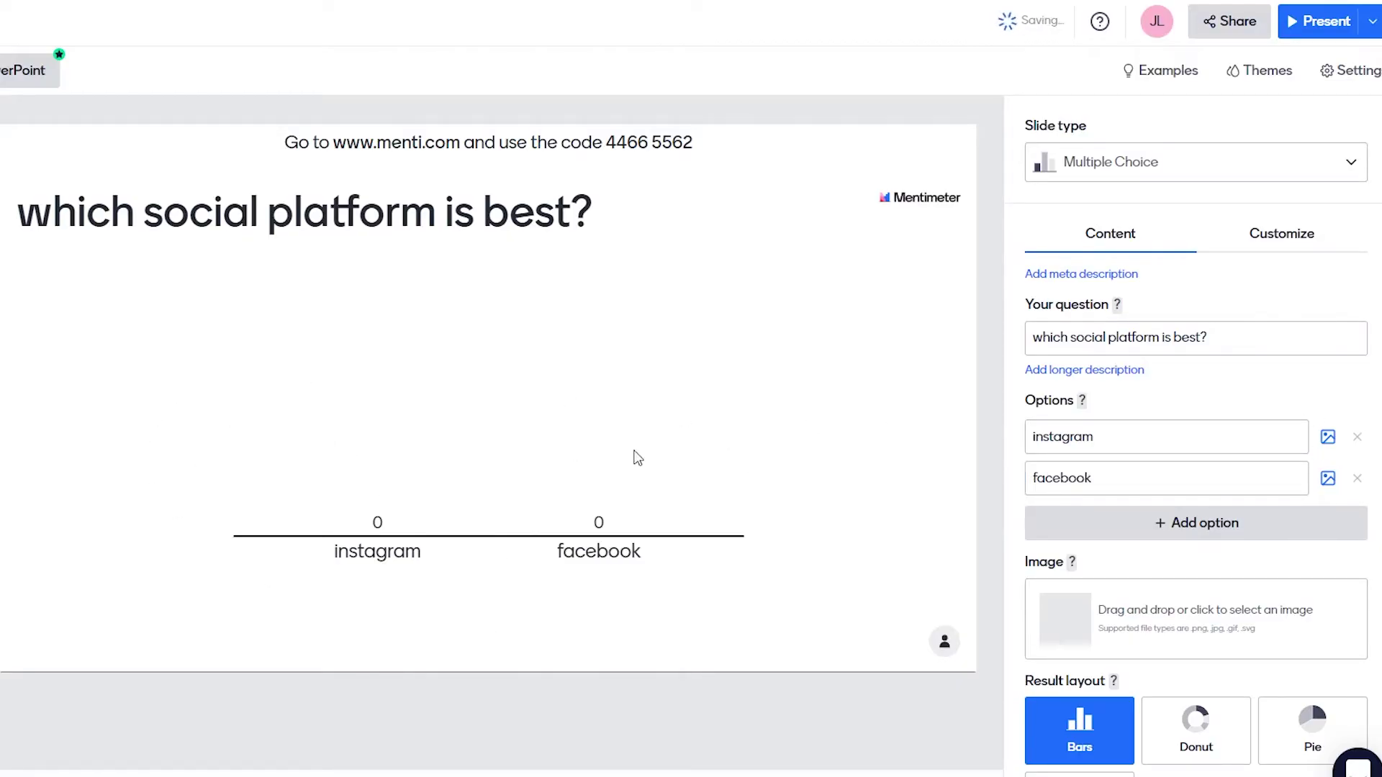
# Attach the dark Instagram logo from a library search for 'instagram', cropped around the logo.
pyautogui.click(1328, 439)
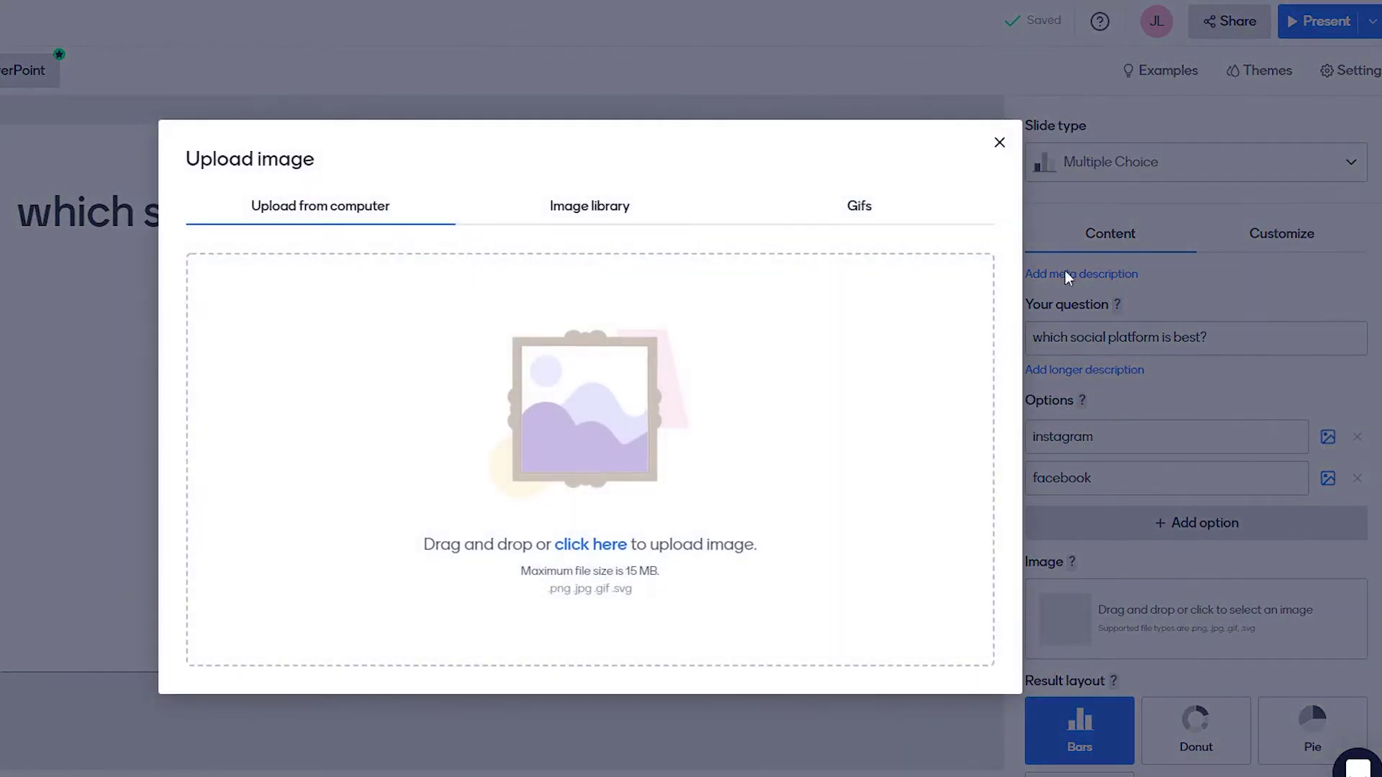
pyautogui.click(635, 200)
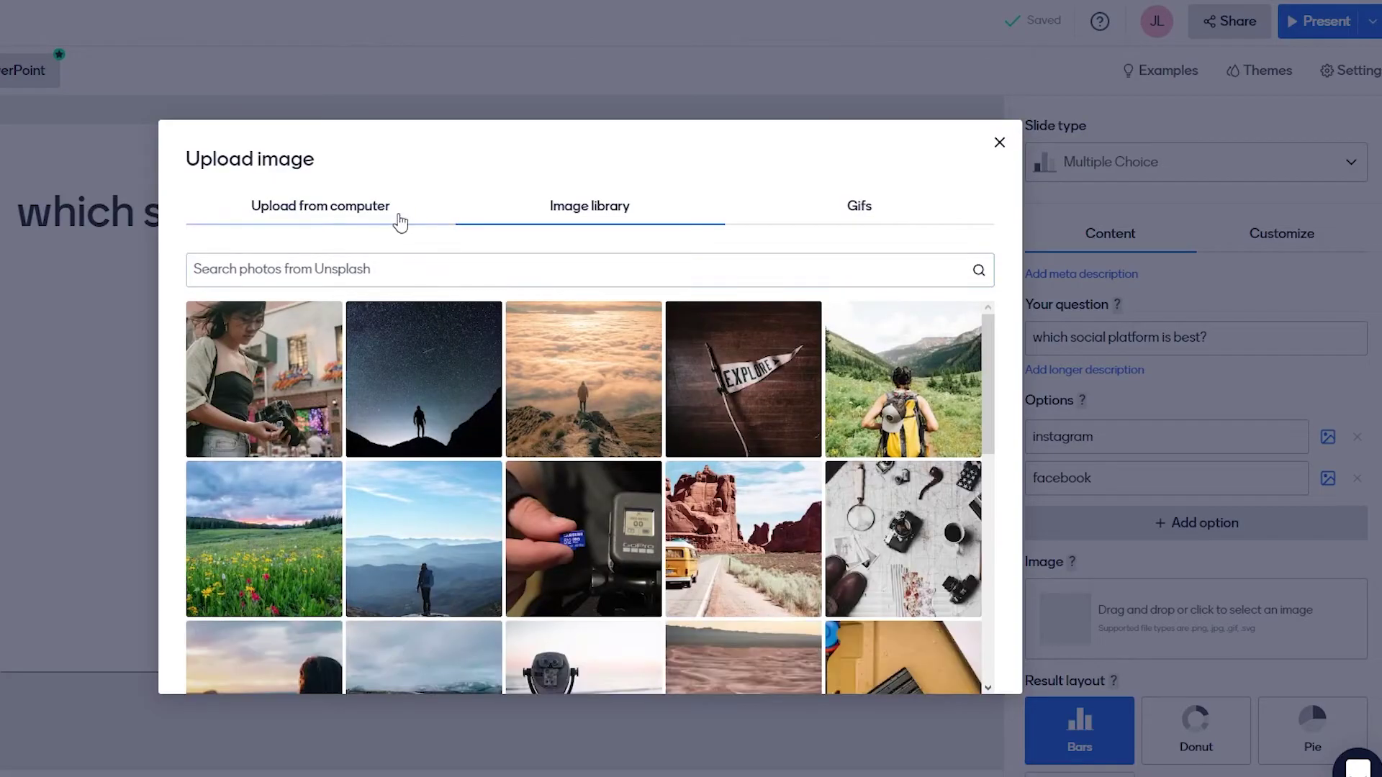
pyautogui.click(395, 221)
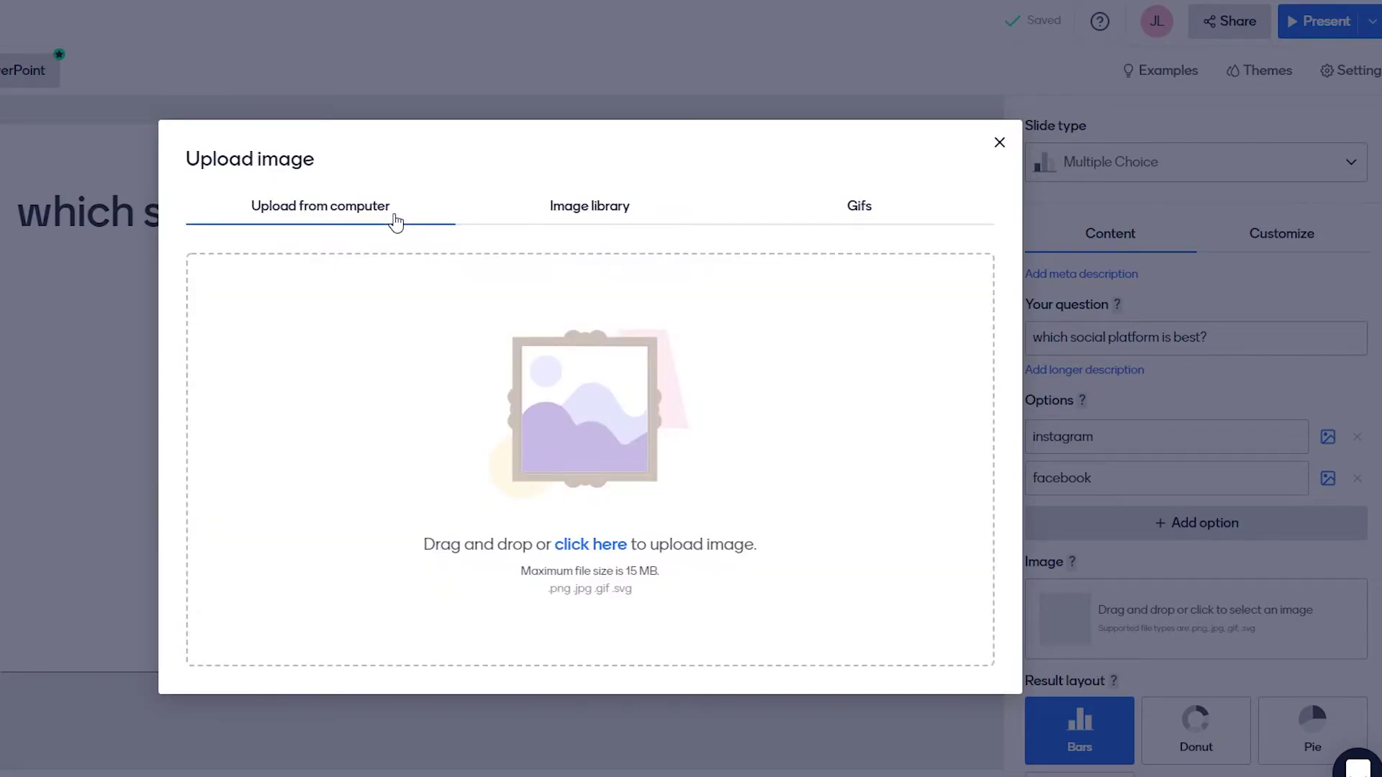
pyautogui.click(592, 220)
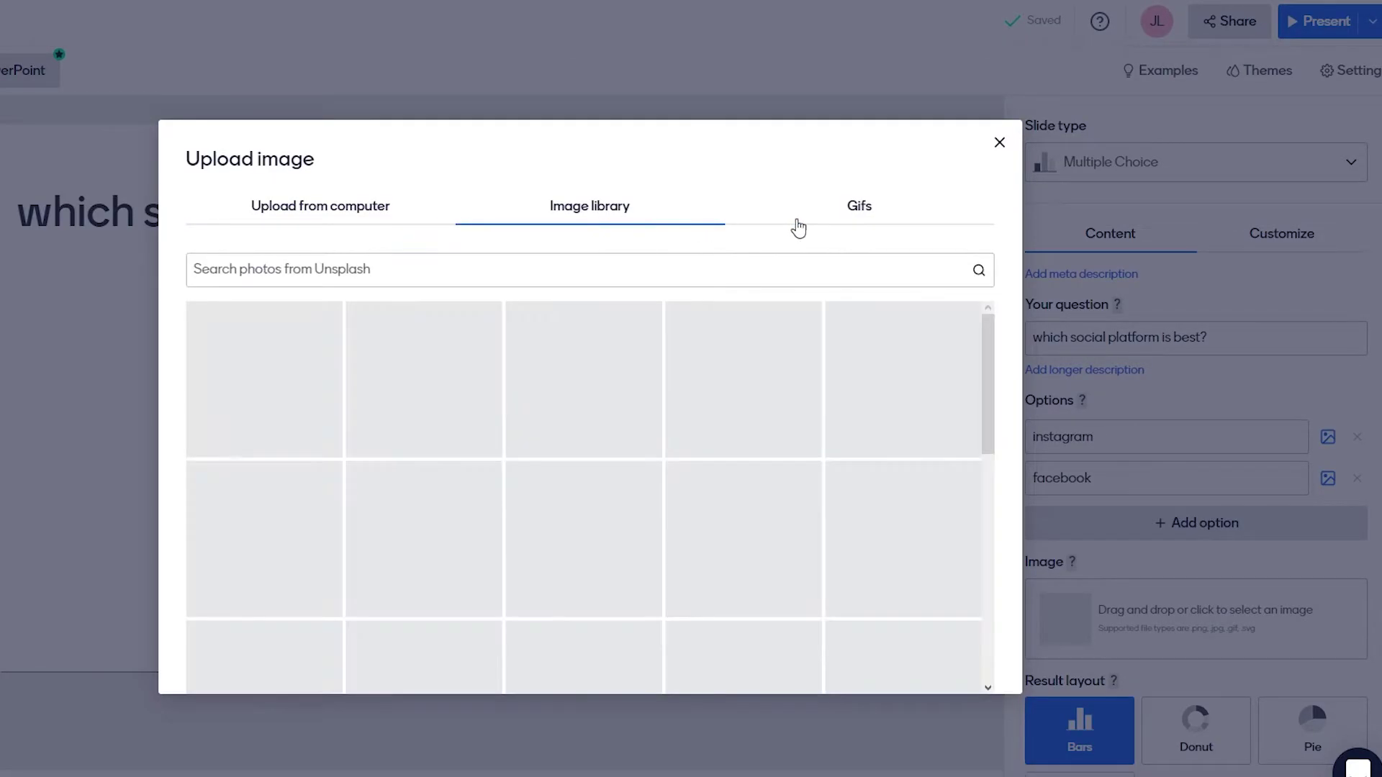
pyautogui.click(852, 219)
pyautogui.click(625, 221)
pyautogui.click(534, 275)
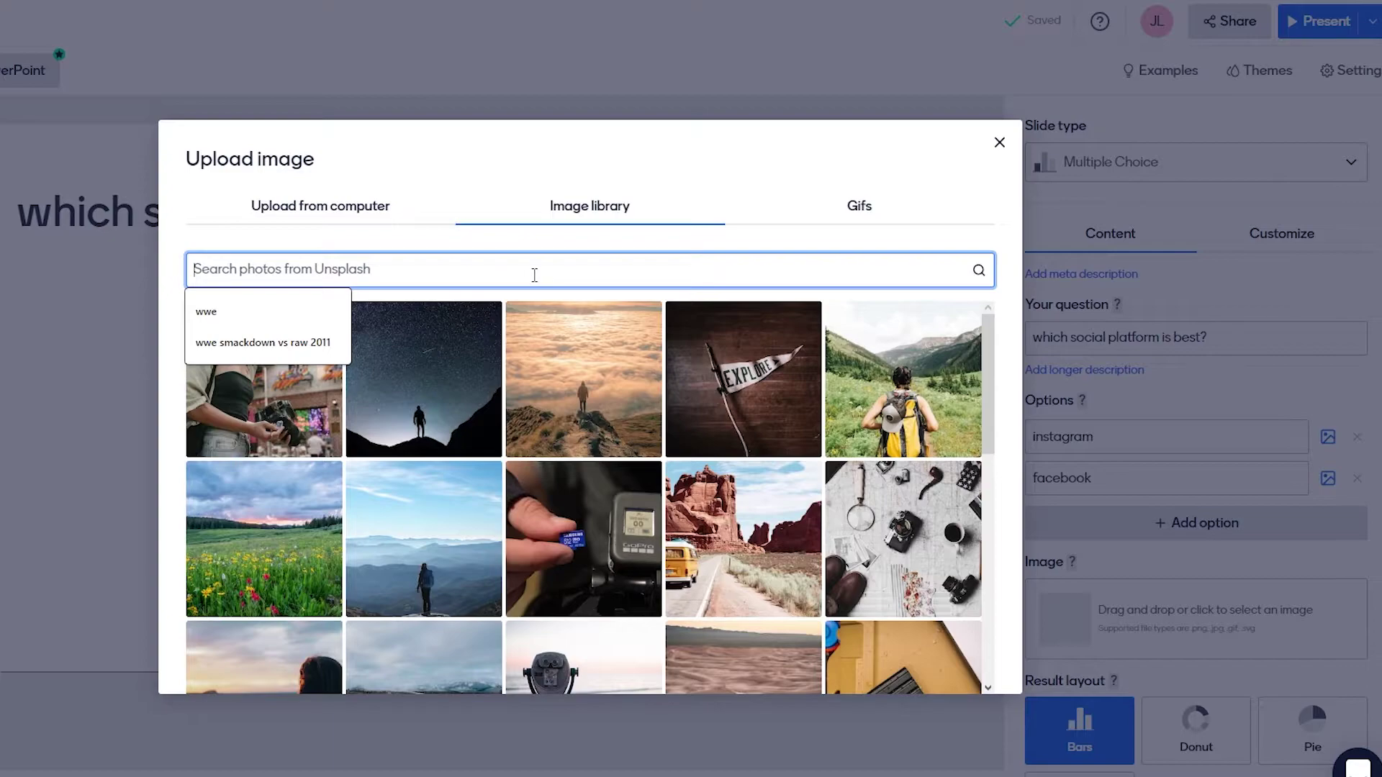
pyautogui.write('instagram')
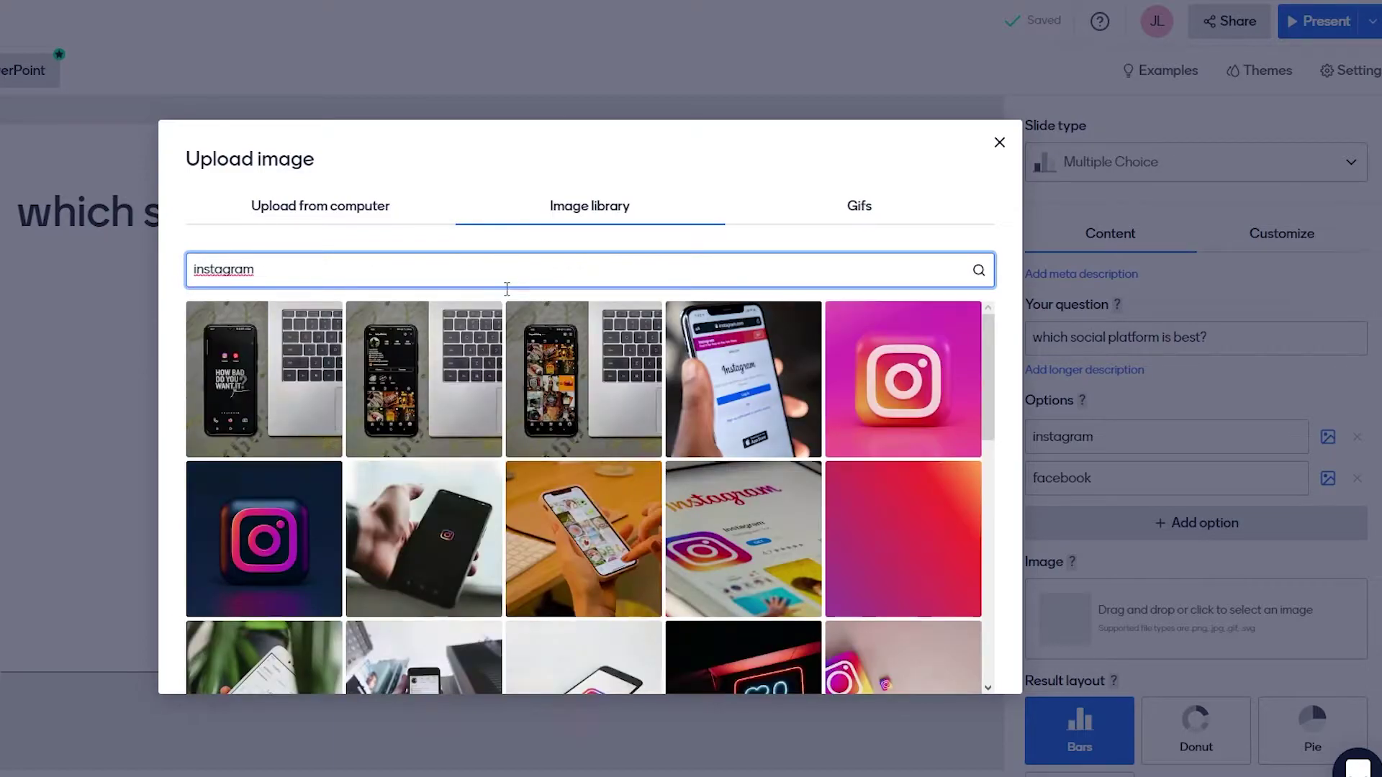
pyautogui.click(245, 564)
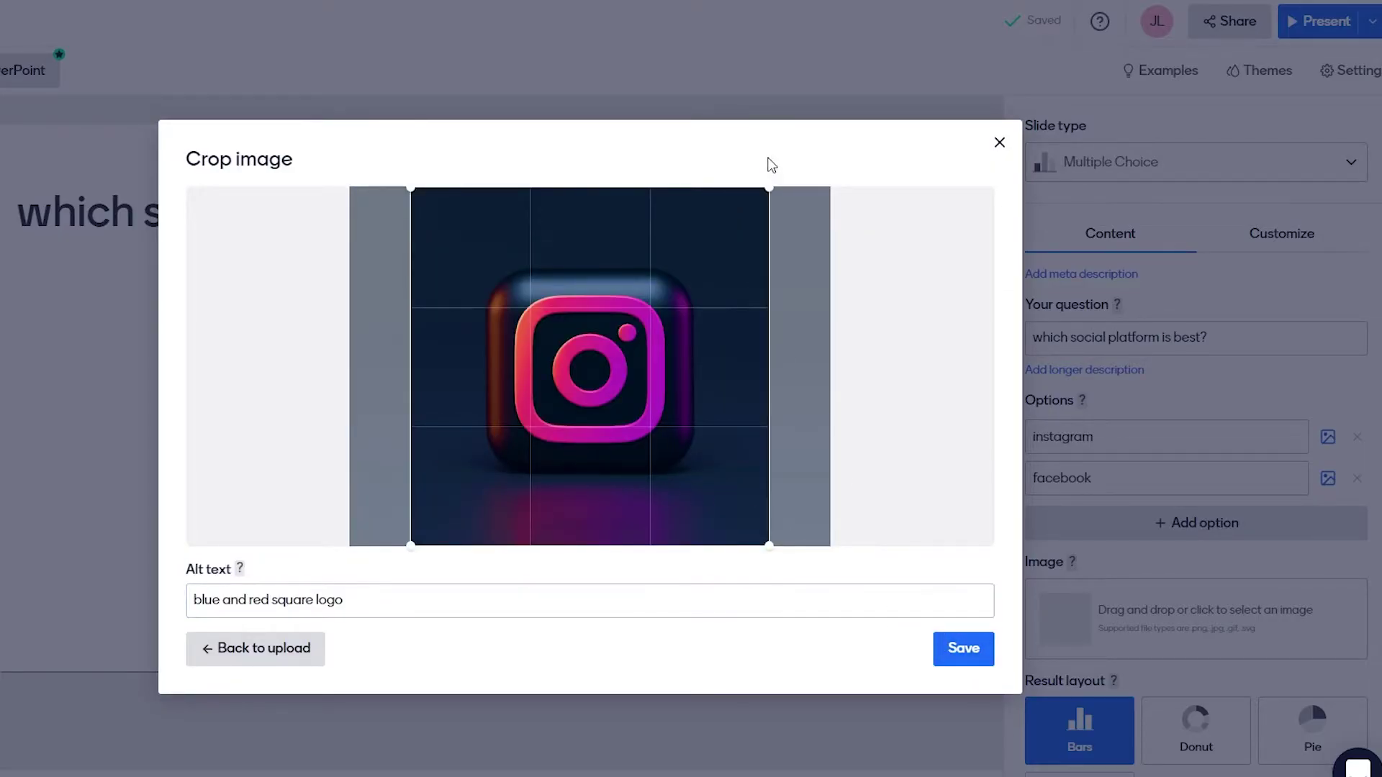
pyautogui.moveTo(769, 188); pyautogui.dragTo(699, 281)
pyautogui.moveTo(539, 408); pyautogui.dragTo(574, 382)
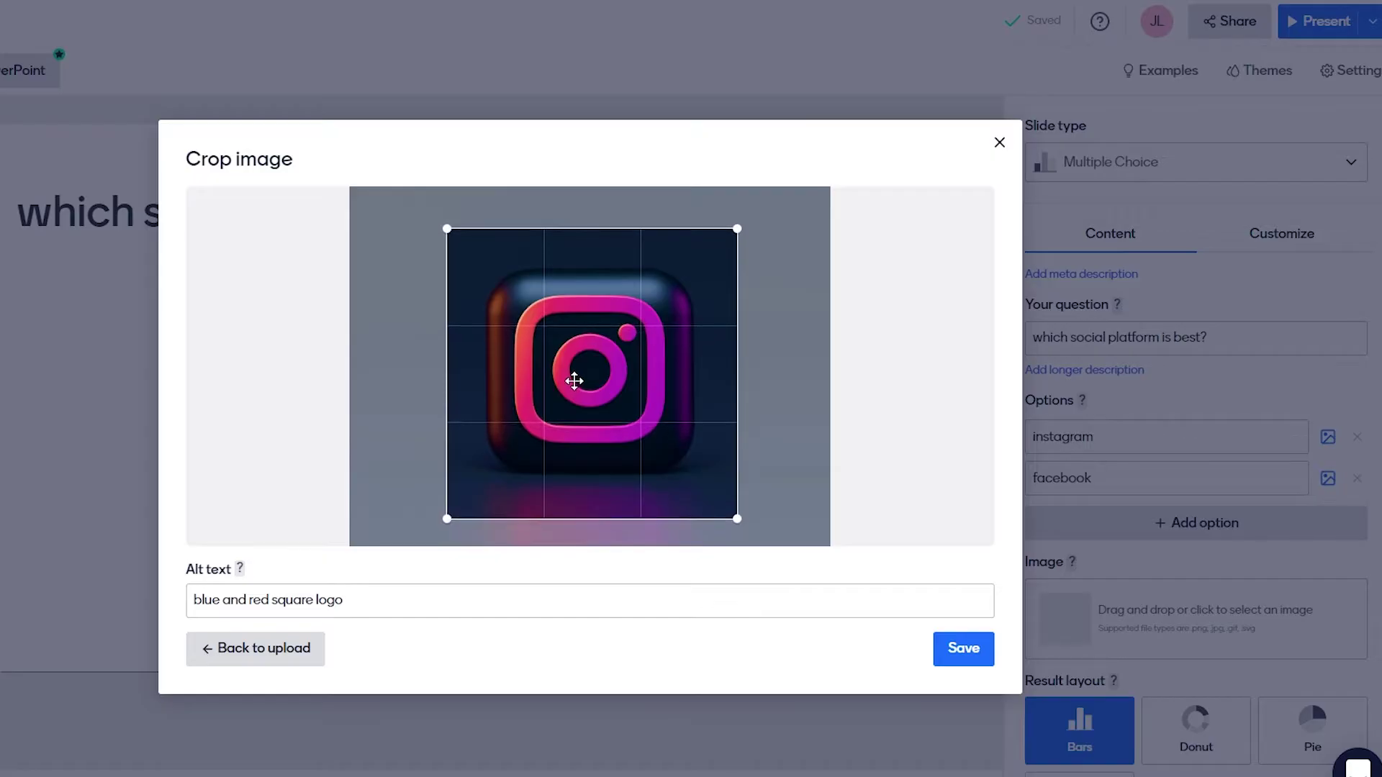
pyautogui.click(968, 657)
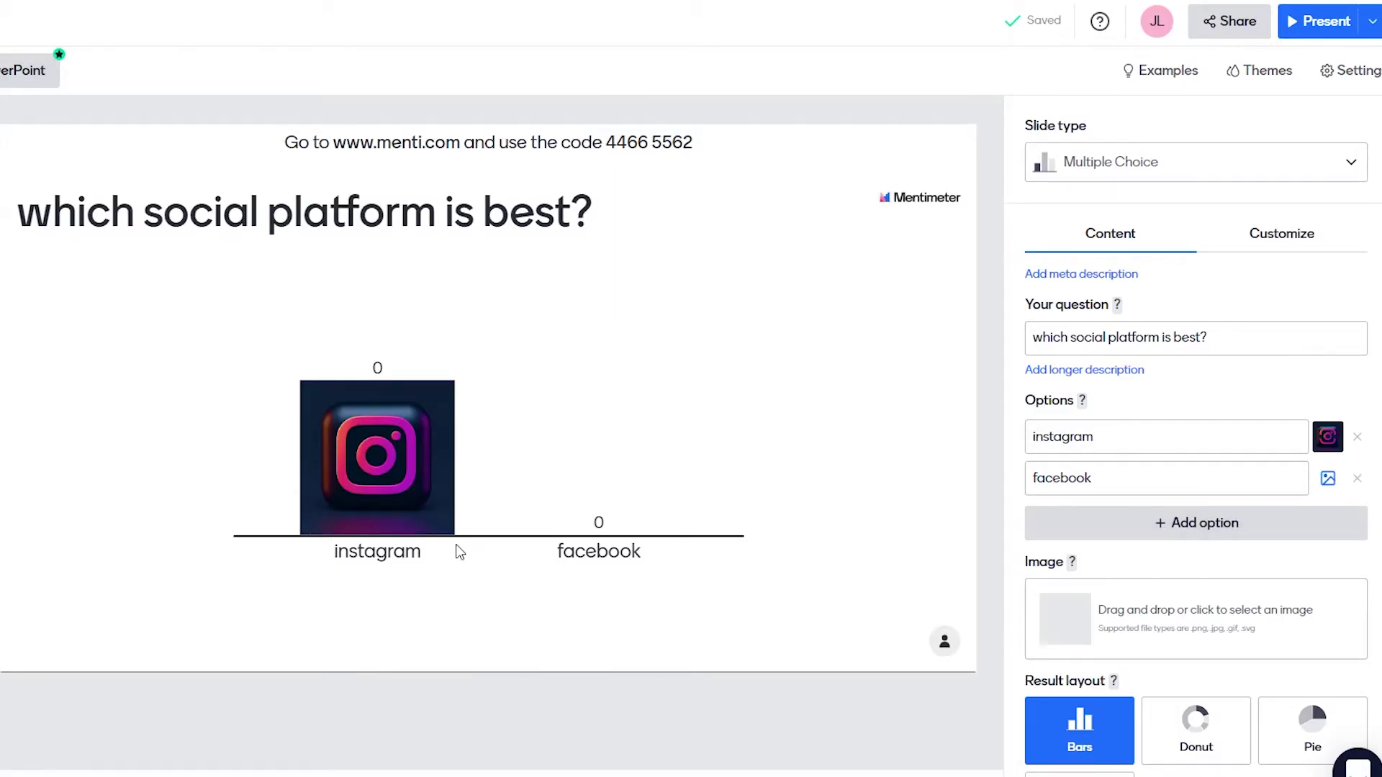
# Search the image library for 'facebook' and attach the blue Messenger and Facebook logo.
pyautogui.click(1328, 481)
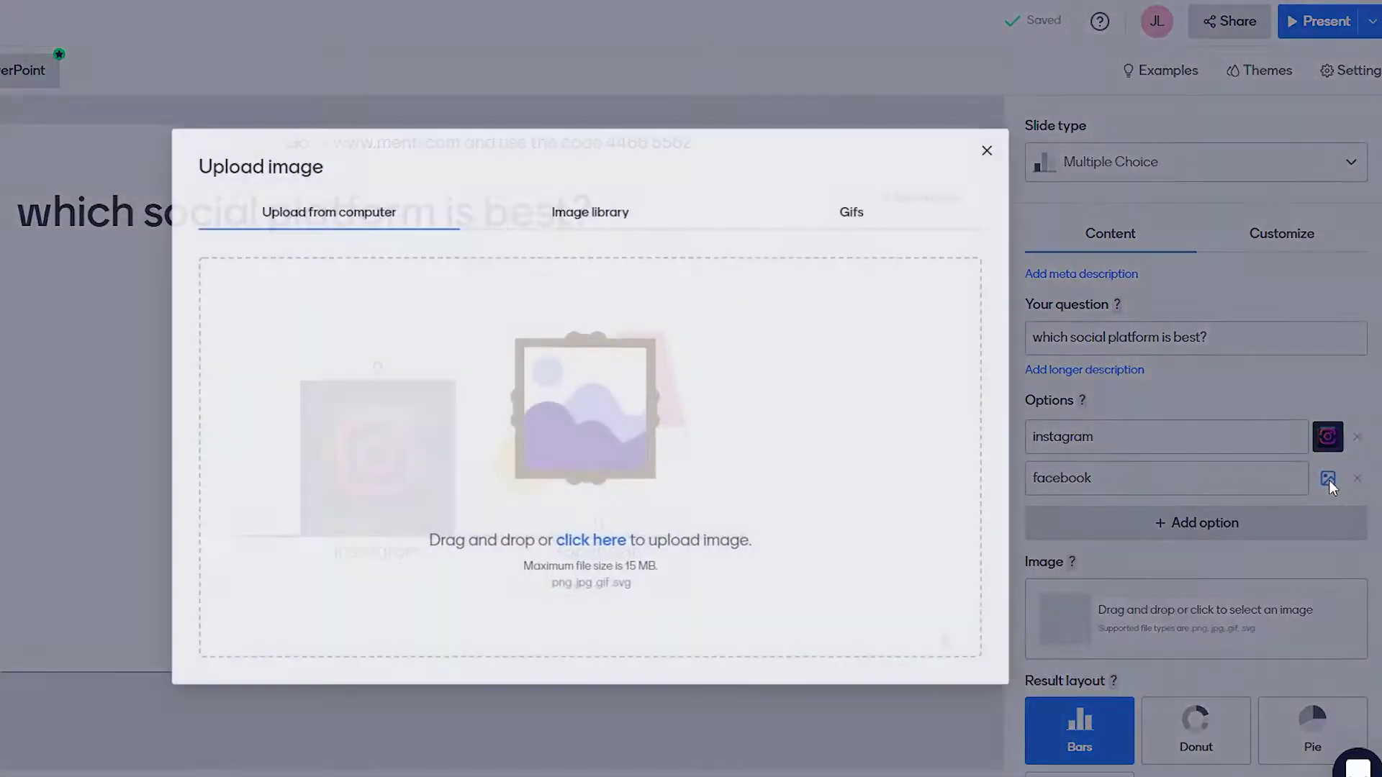
pyautogui.click(539, 209)
pyautogui.click(416, 271)
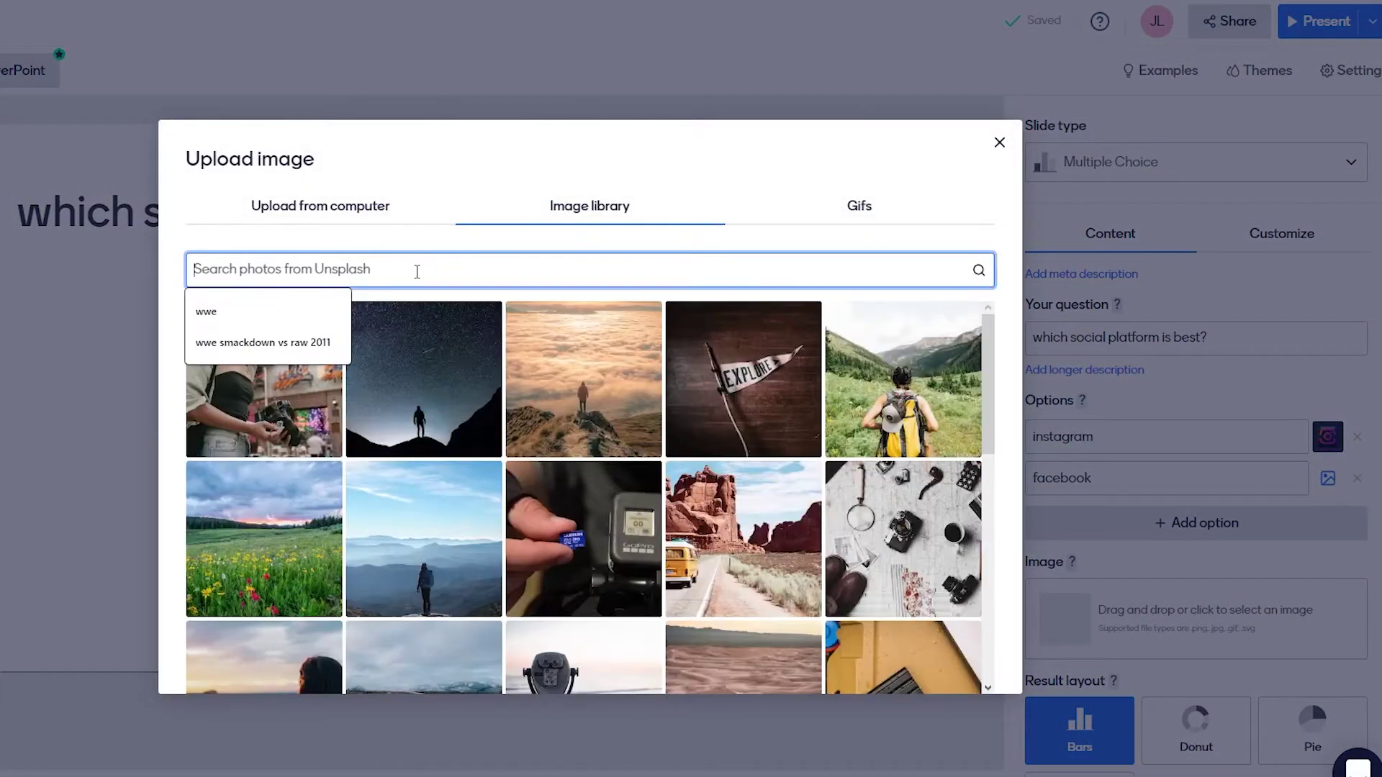
pyautogui.write('facebook')
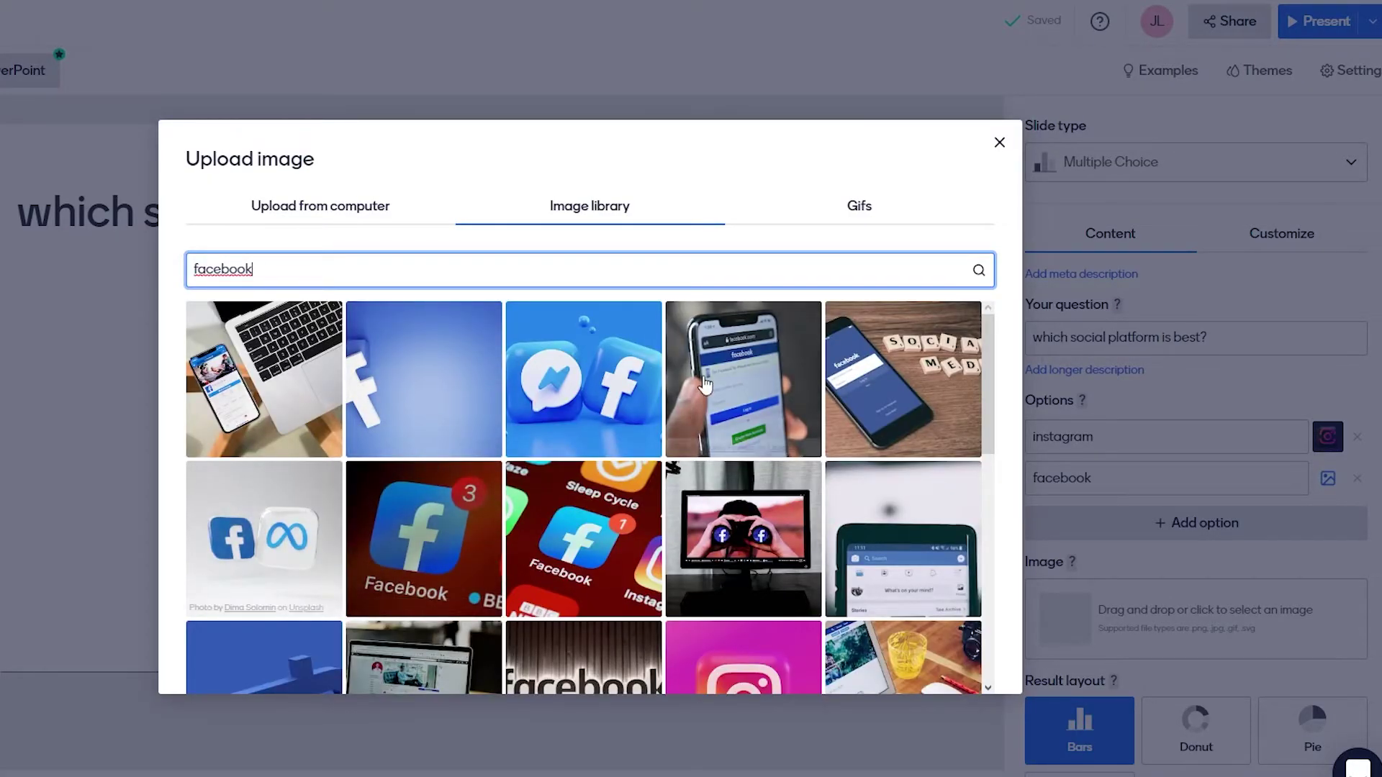
pyautogui.click(611, 391)
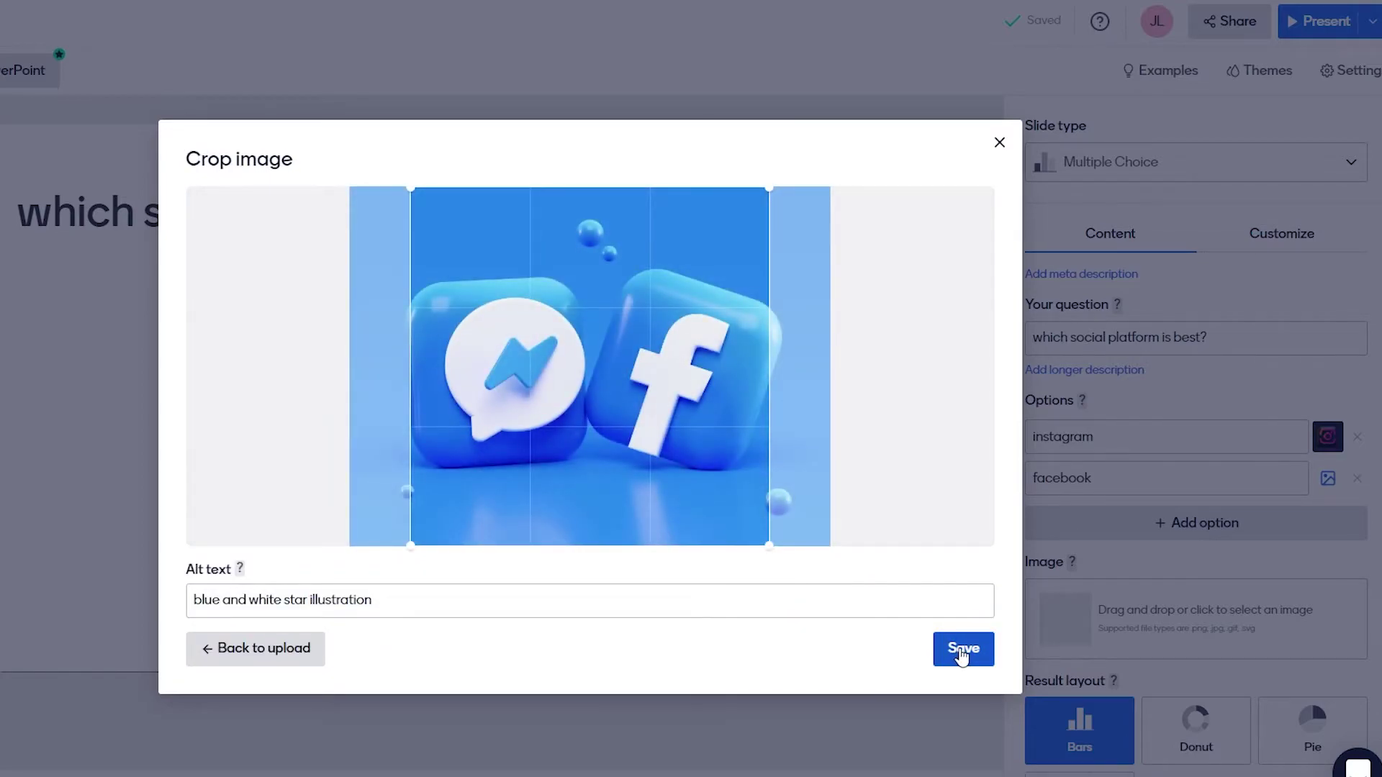
pyautogui.click(962, 651)
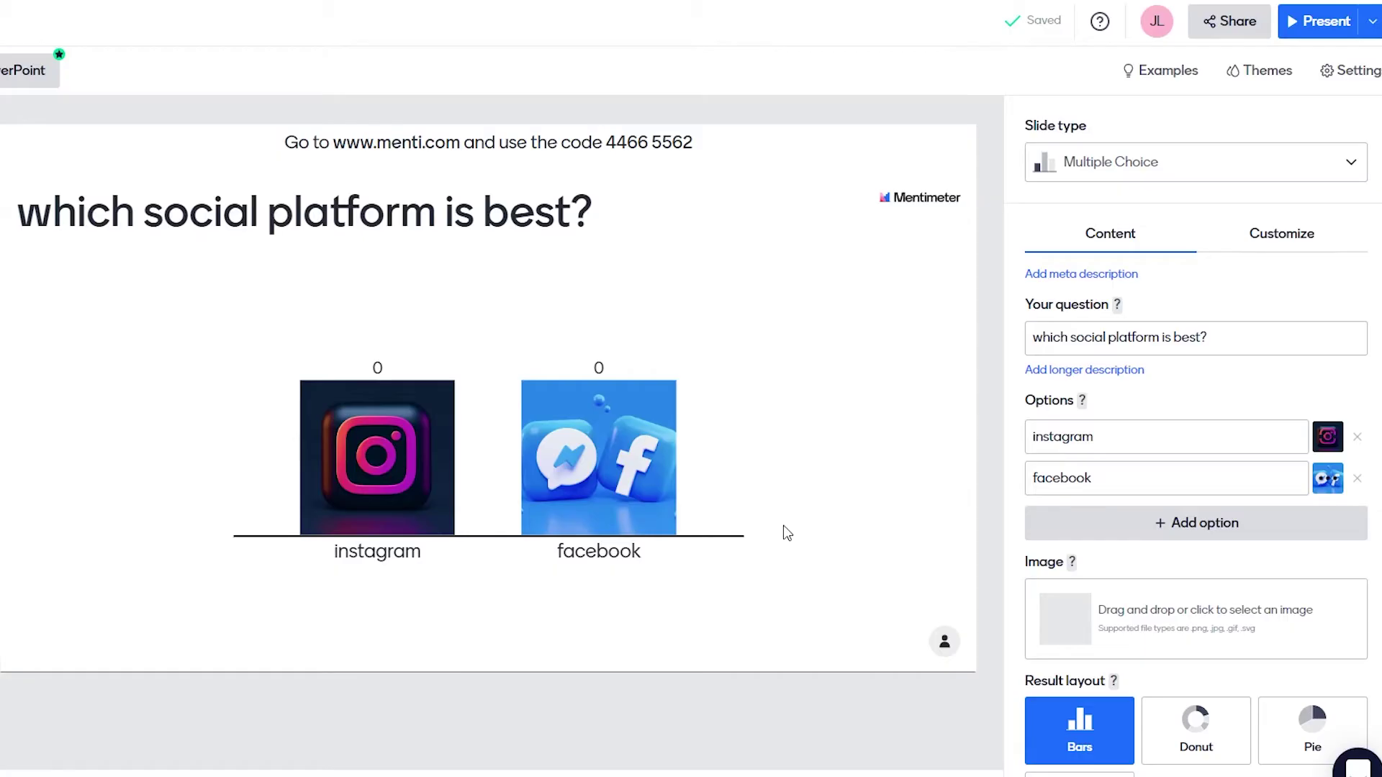
# Change the Result layout to Pie after briefly trying Donut.
pyautogui.scroll(-2, 1170, 586)
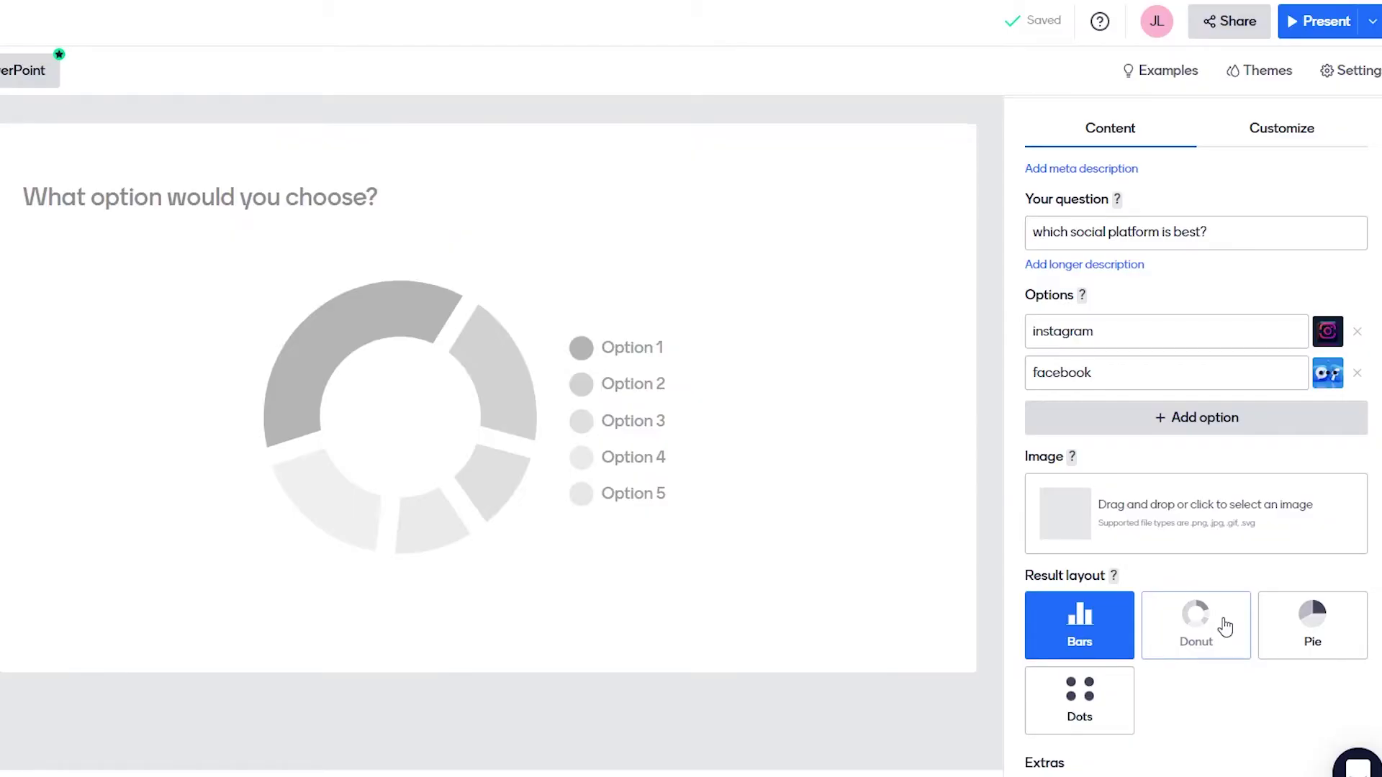
pyautogui.click(1225, 628)
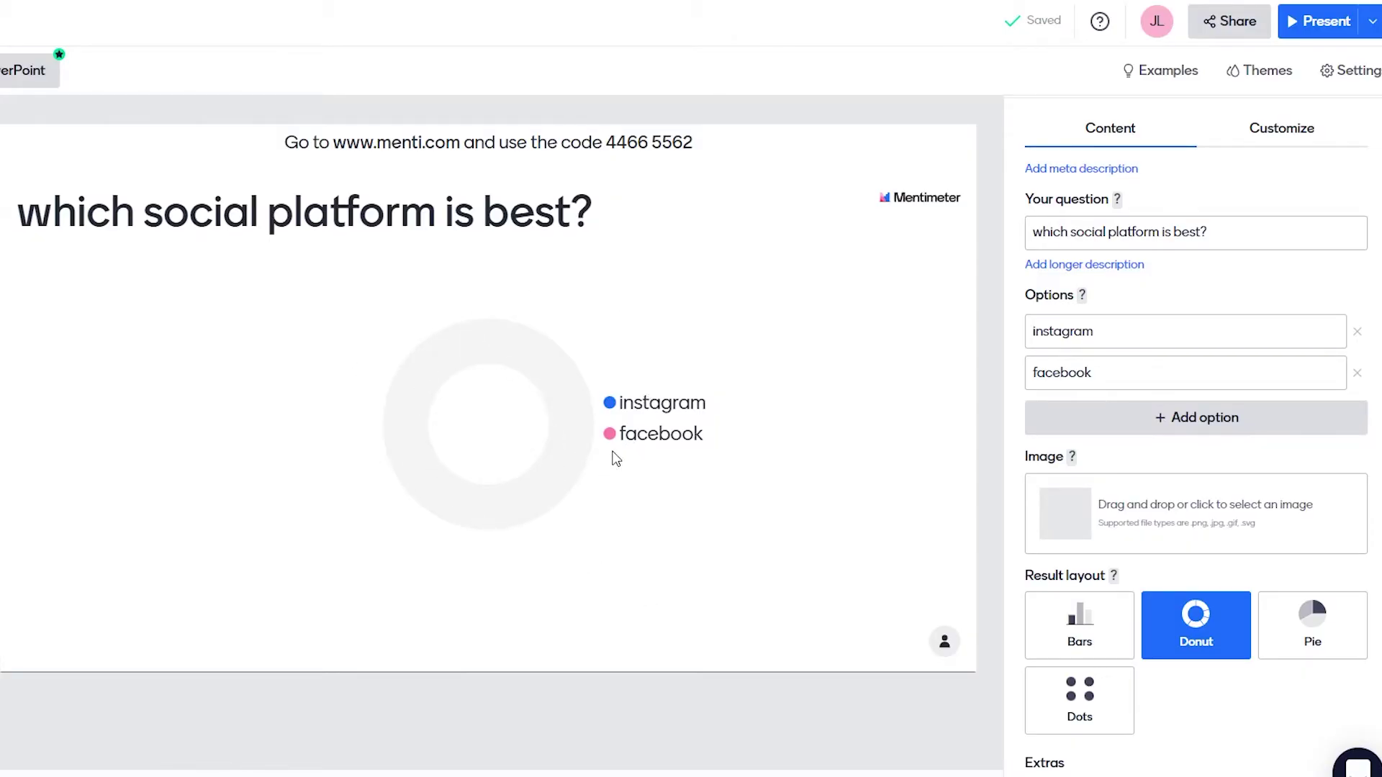
pyautogui.click(1333, 621)
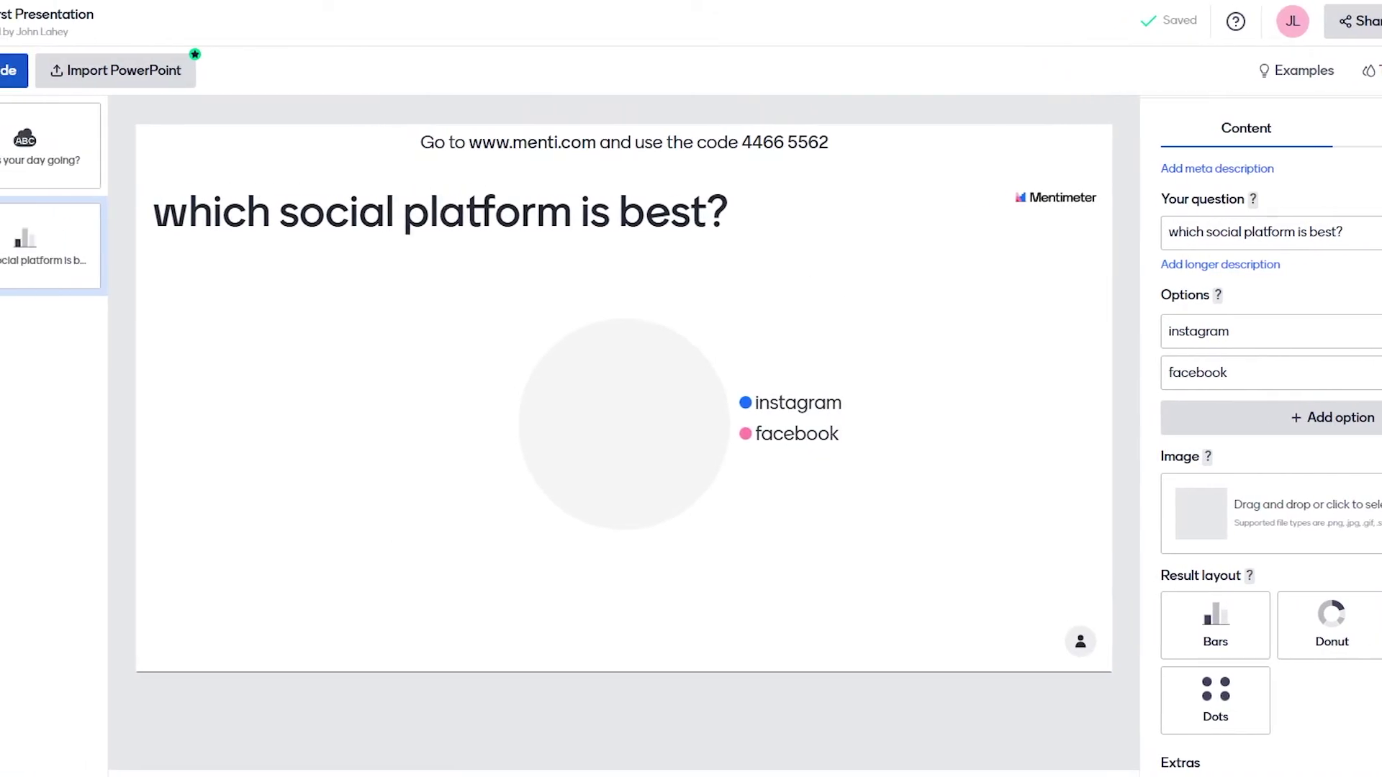
# Select slide 2 and bring up the list of new-slide types.
pyautogui.click(14, 70)
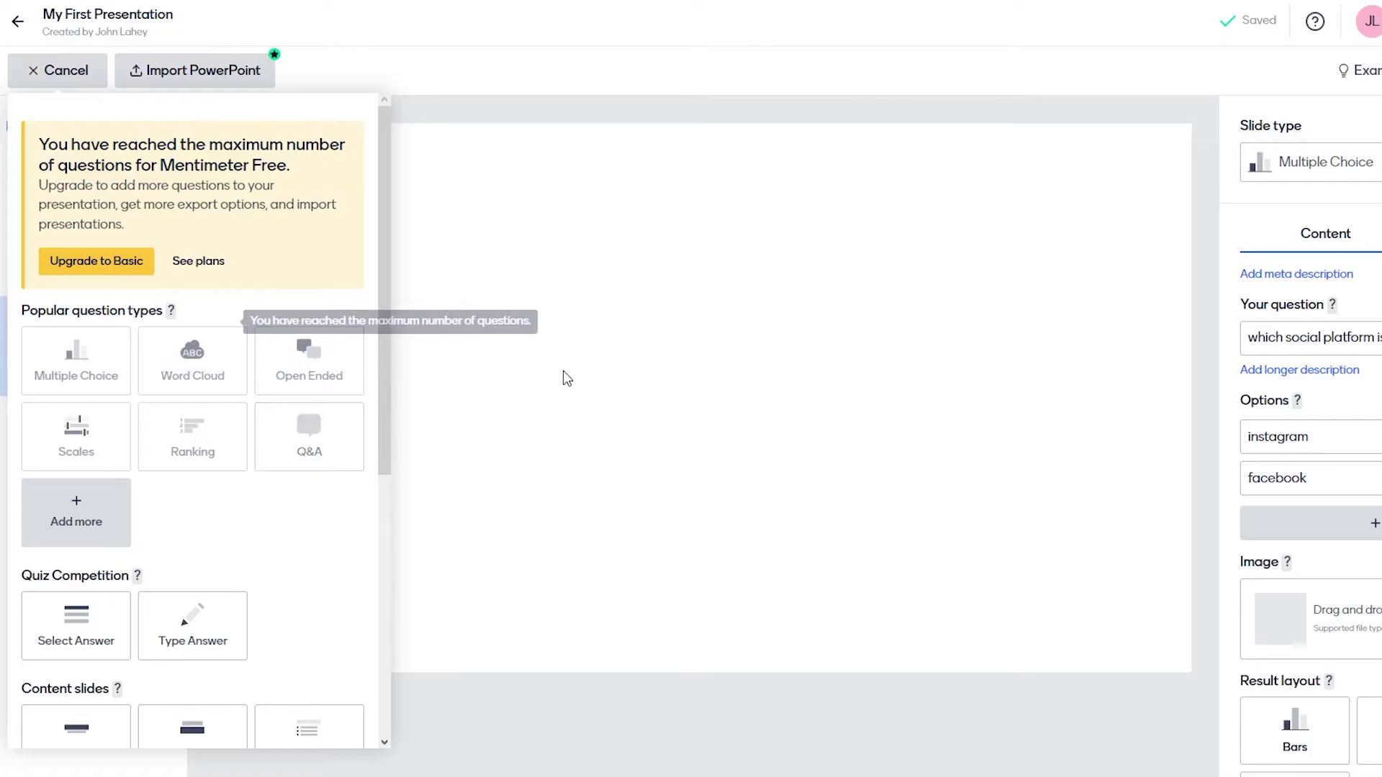
pyautogui.click(76, 77)
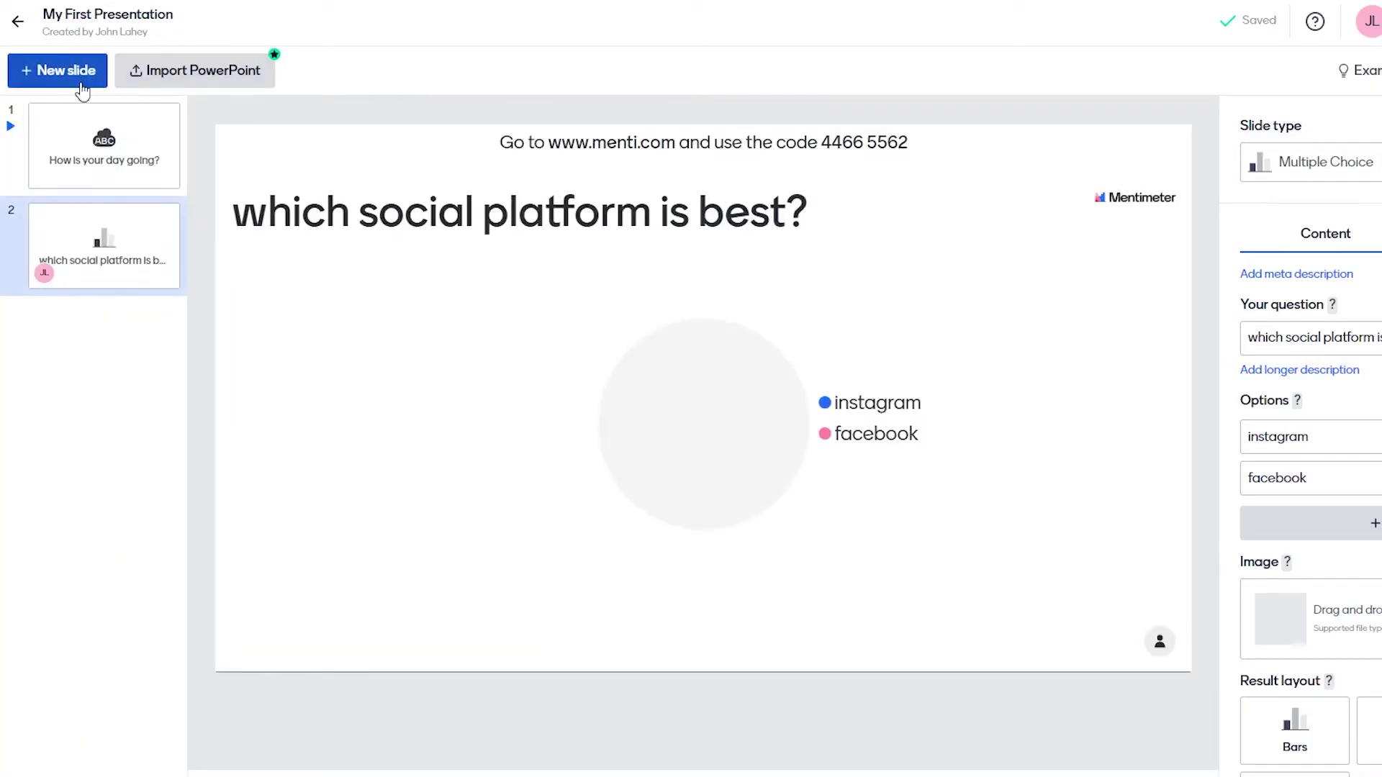
pyautogui.click(145, 234)
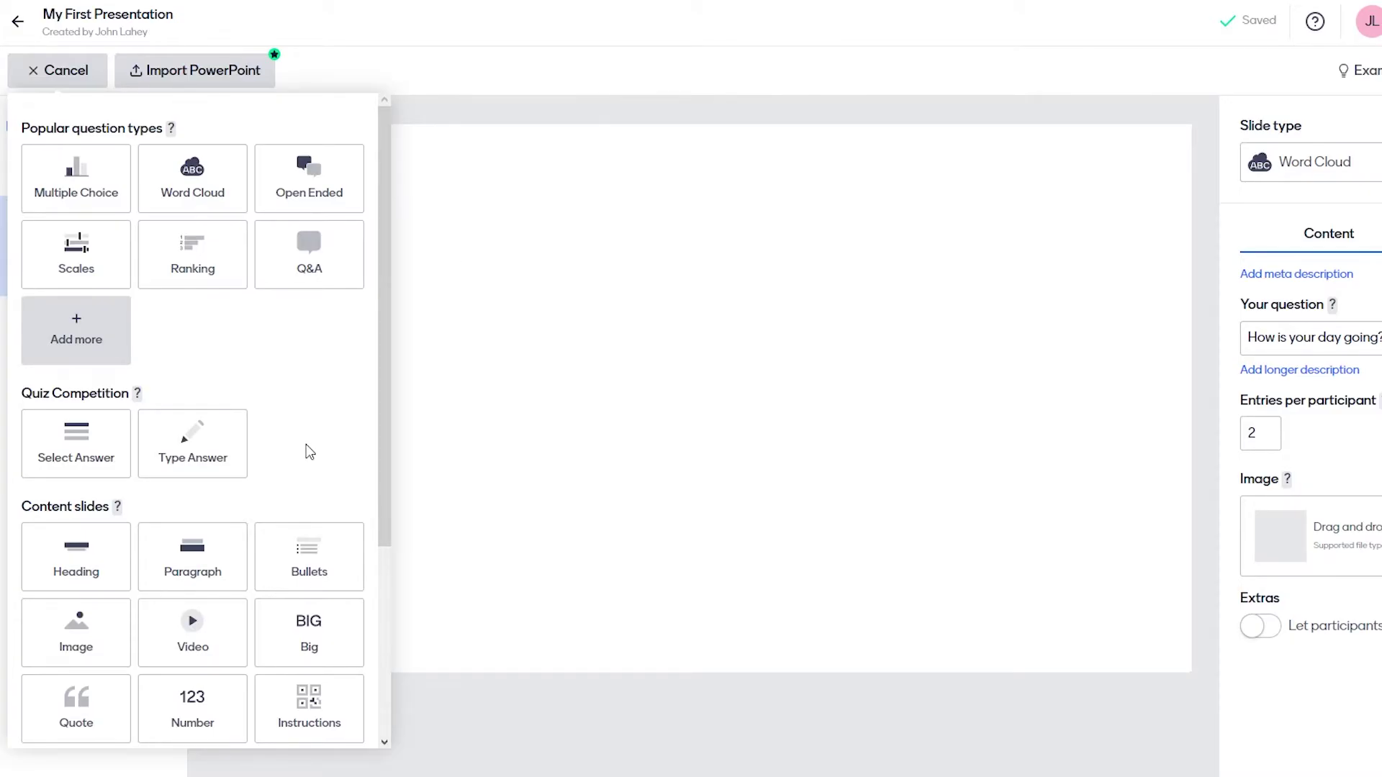
pyautogui.scroll(-4, 305, 443)
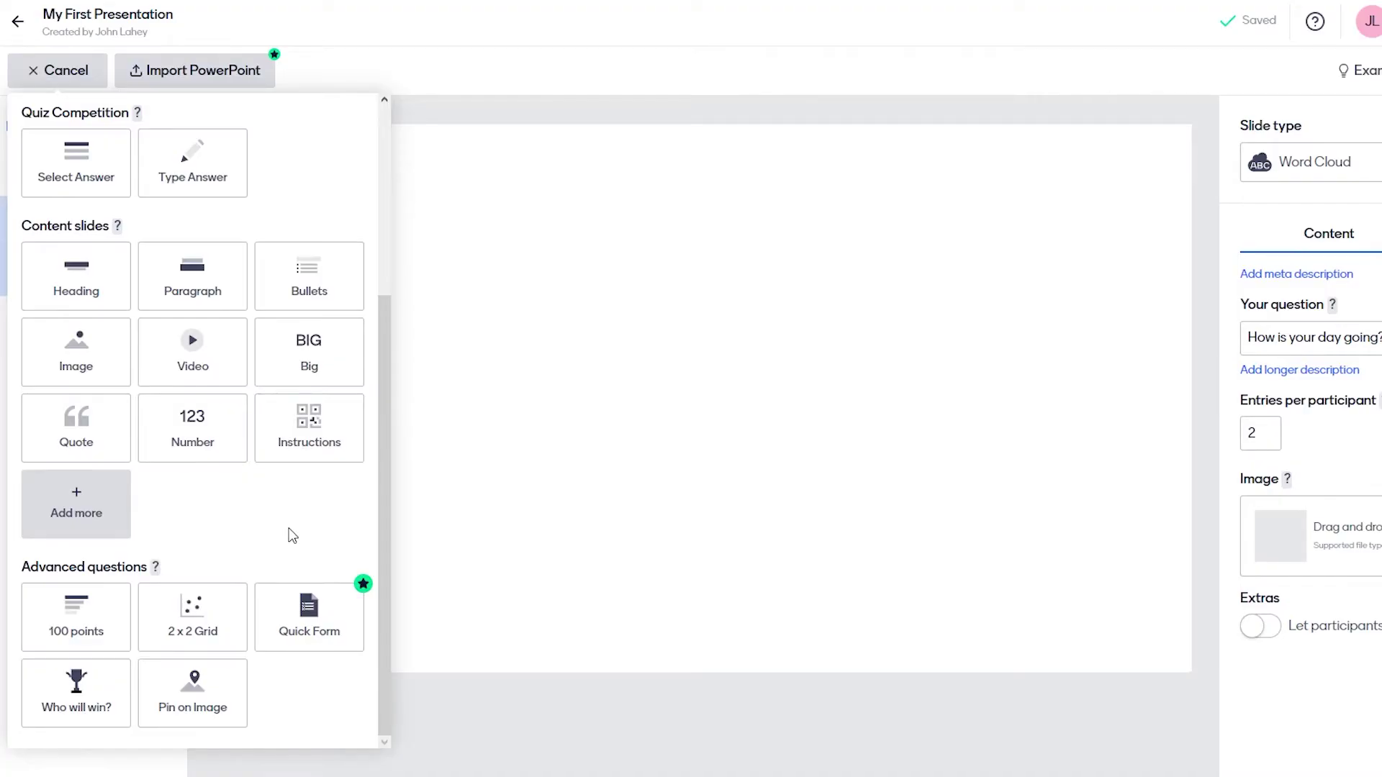
pyautogui.scroll(4, 339, 187)
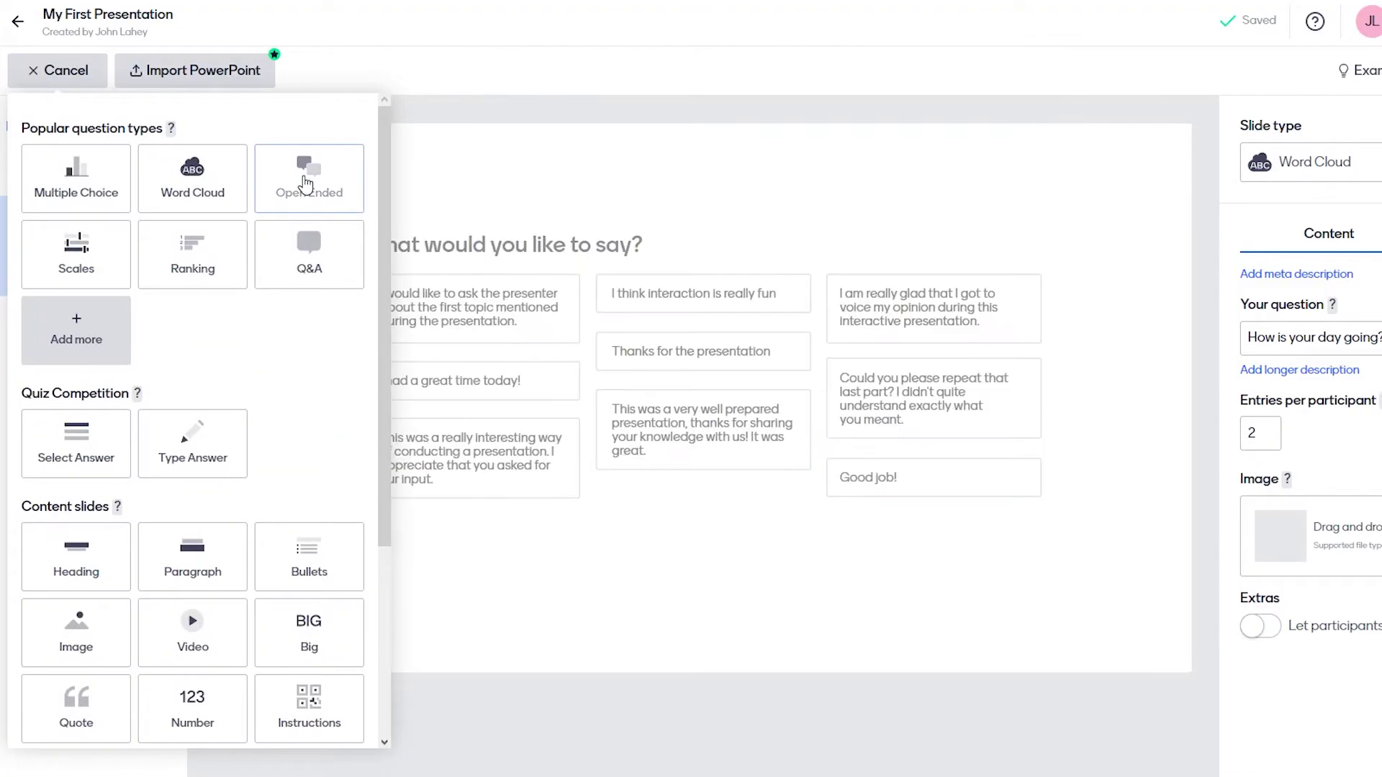
# Add an Open Ended slide with the question 'which social platform is best?'.
pyautogui.click(306, 185)
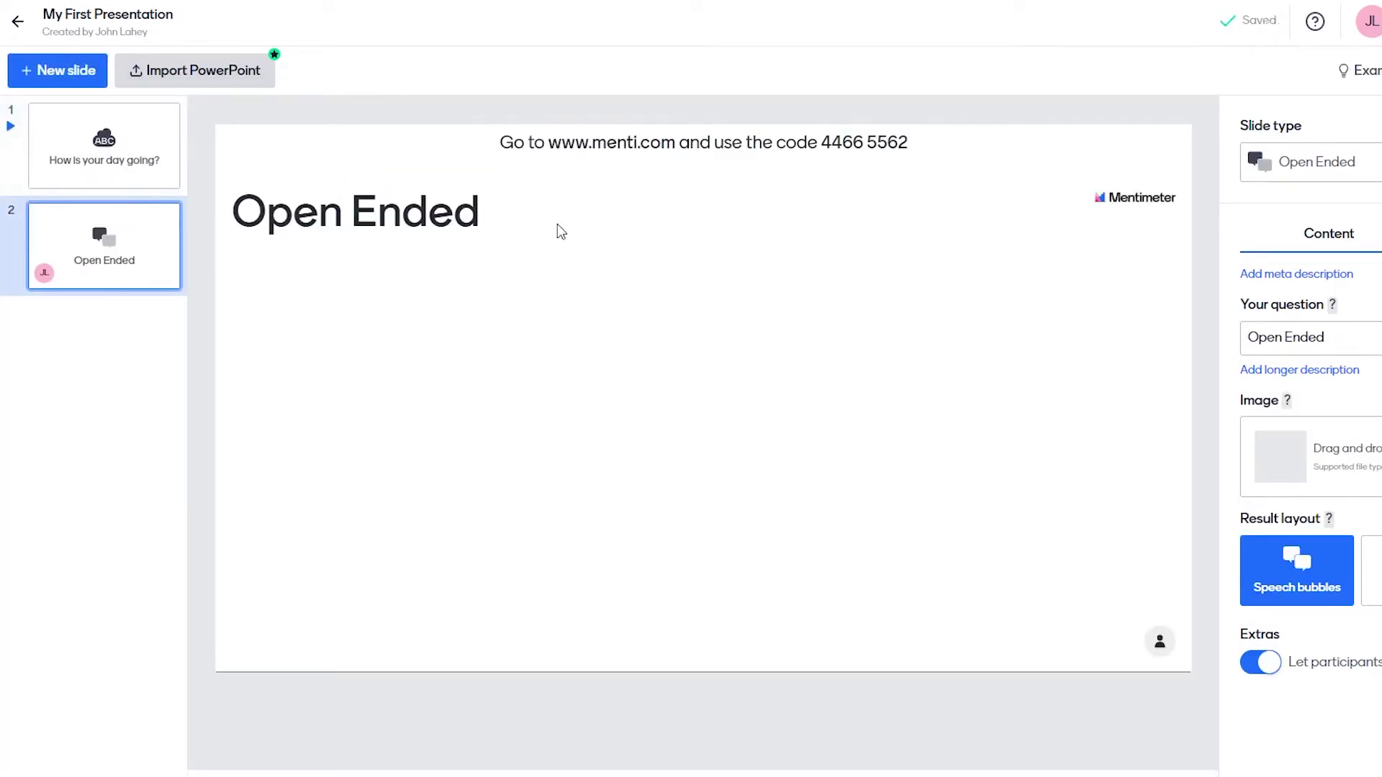
pyautogui.click(1370, 331)
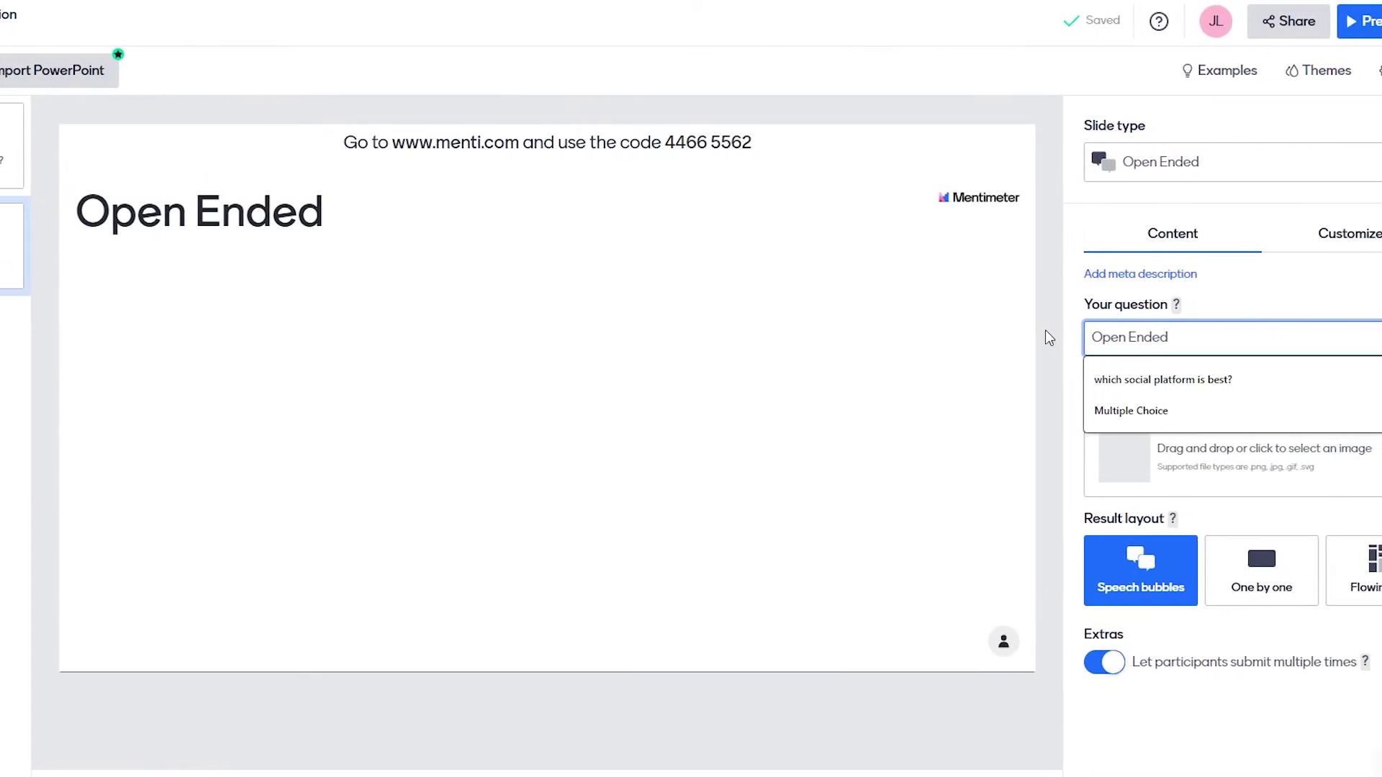
pyautogui.click(1161, 379)
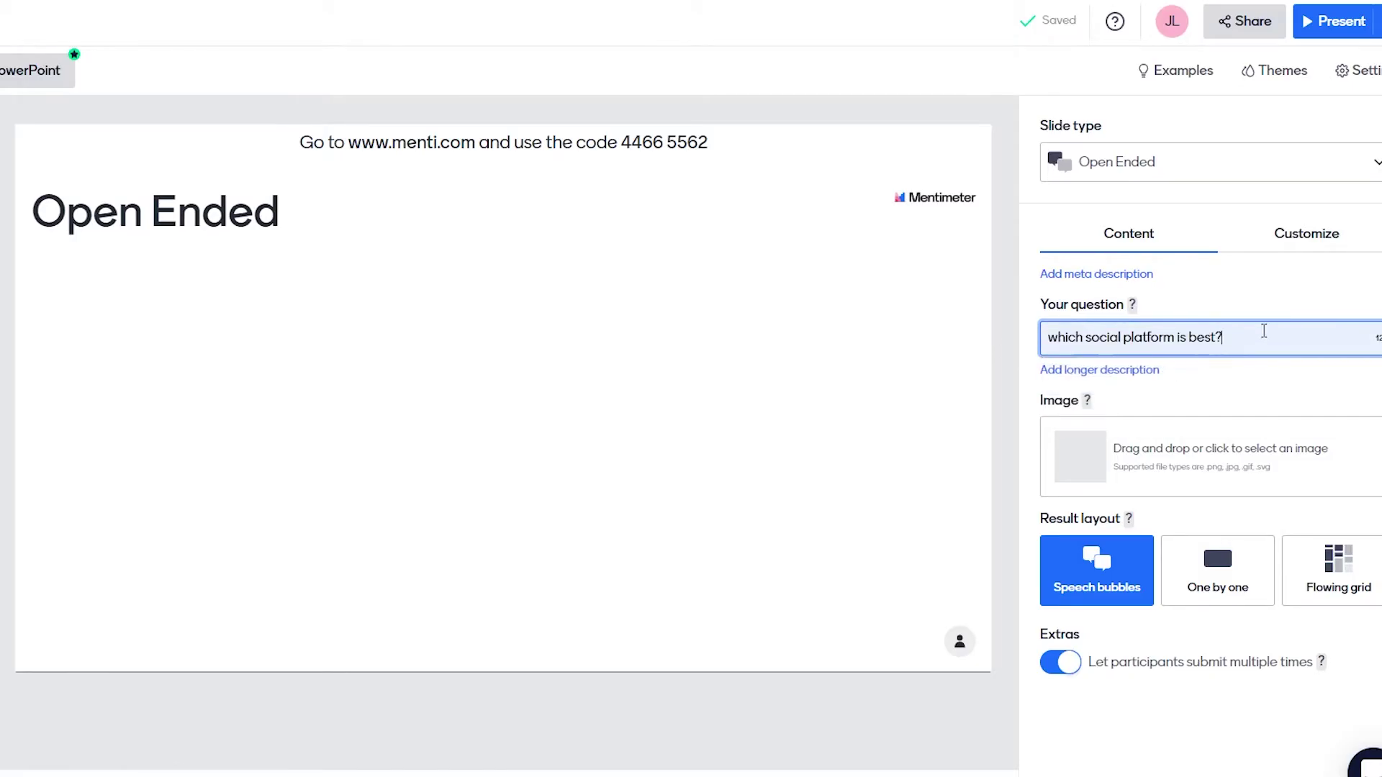
pyautogui.click(1256, 304)
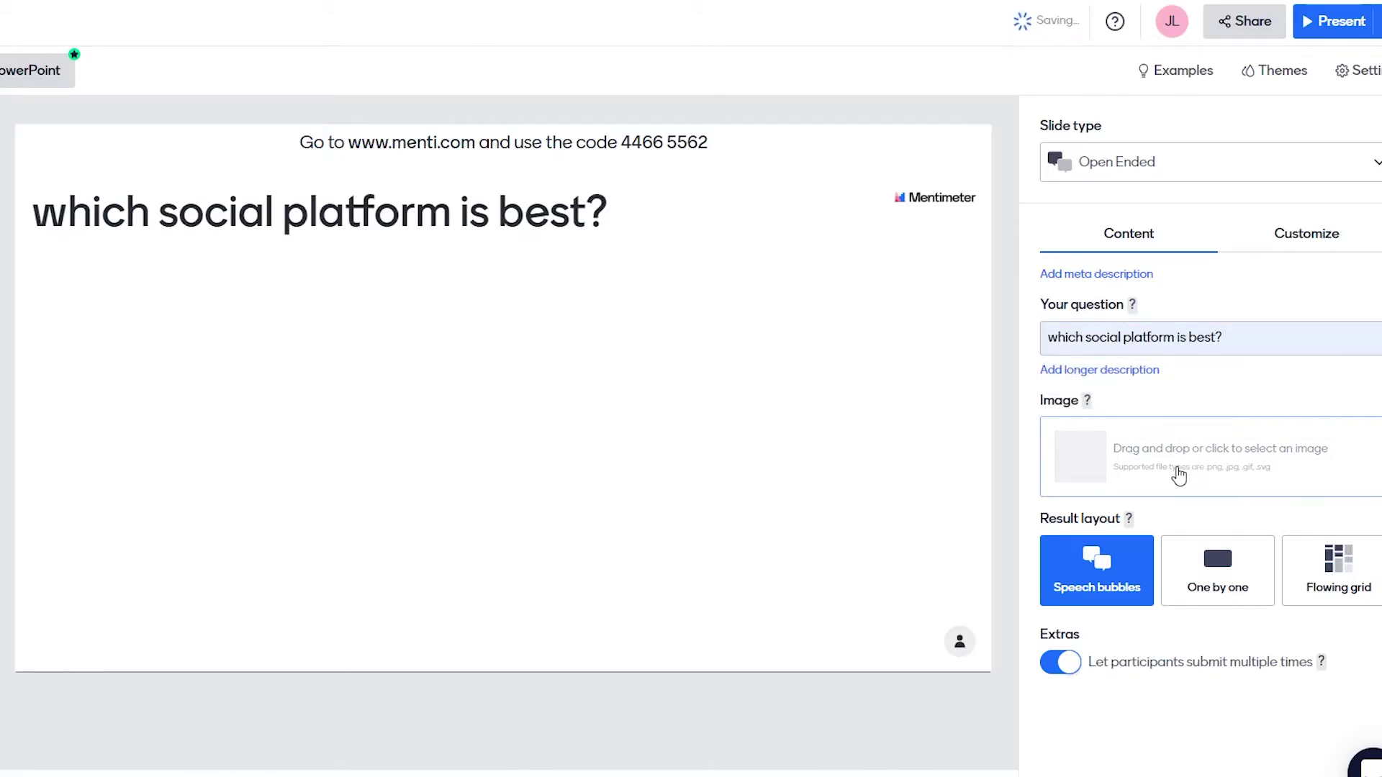
# Try the One by one result layout, then switch back to Speech bubbles.
pyautogui.click(1202, 568)
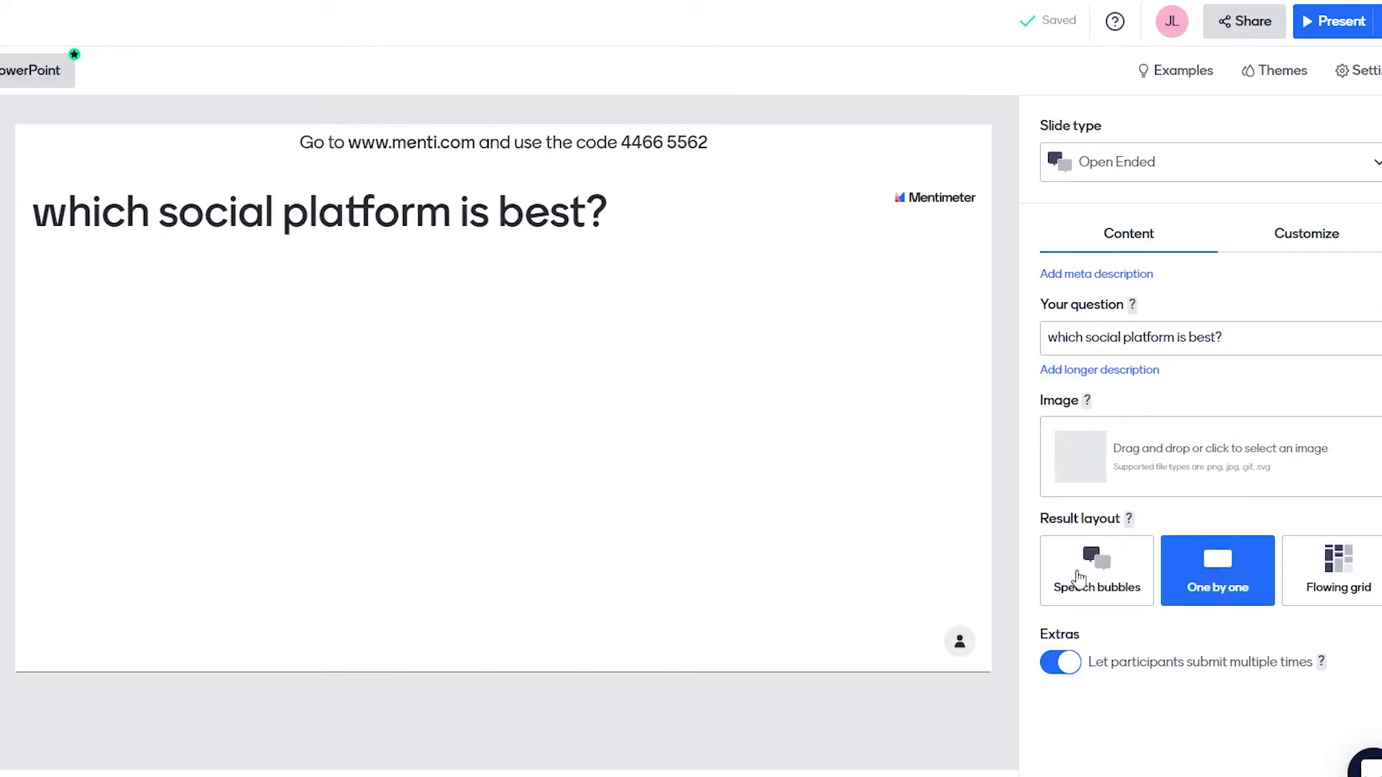
pyautogui.click(1081, 572)
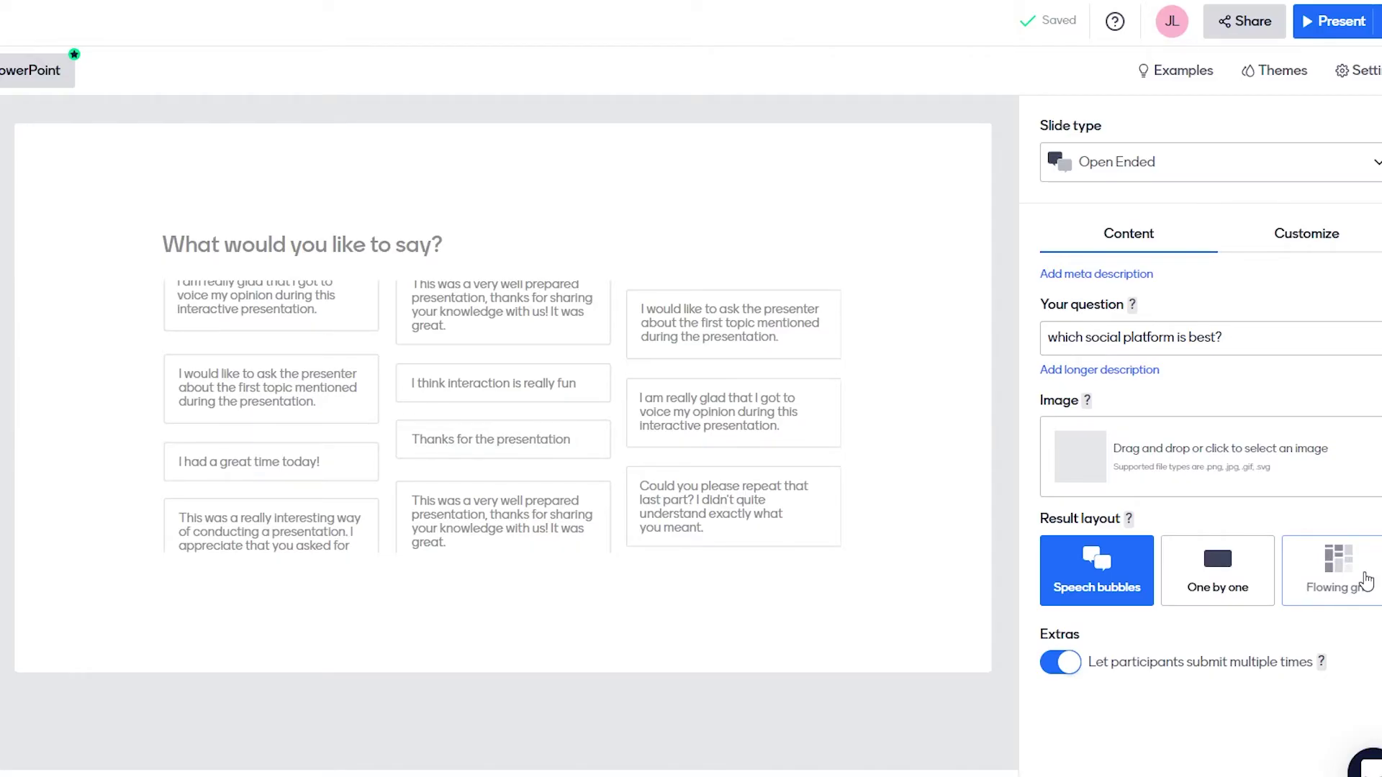
pyautogui.click(1264, 325)
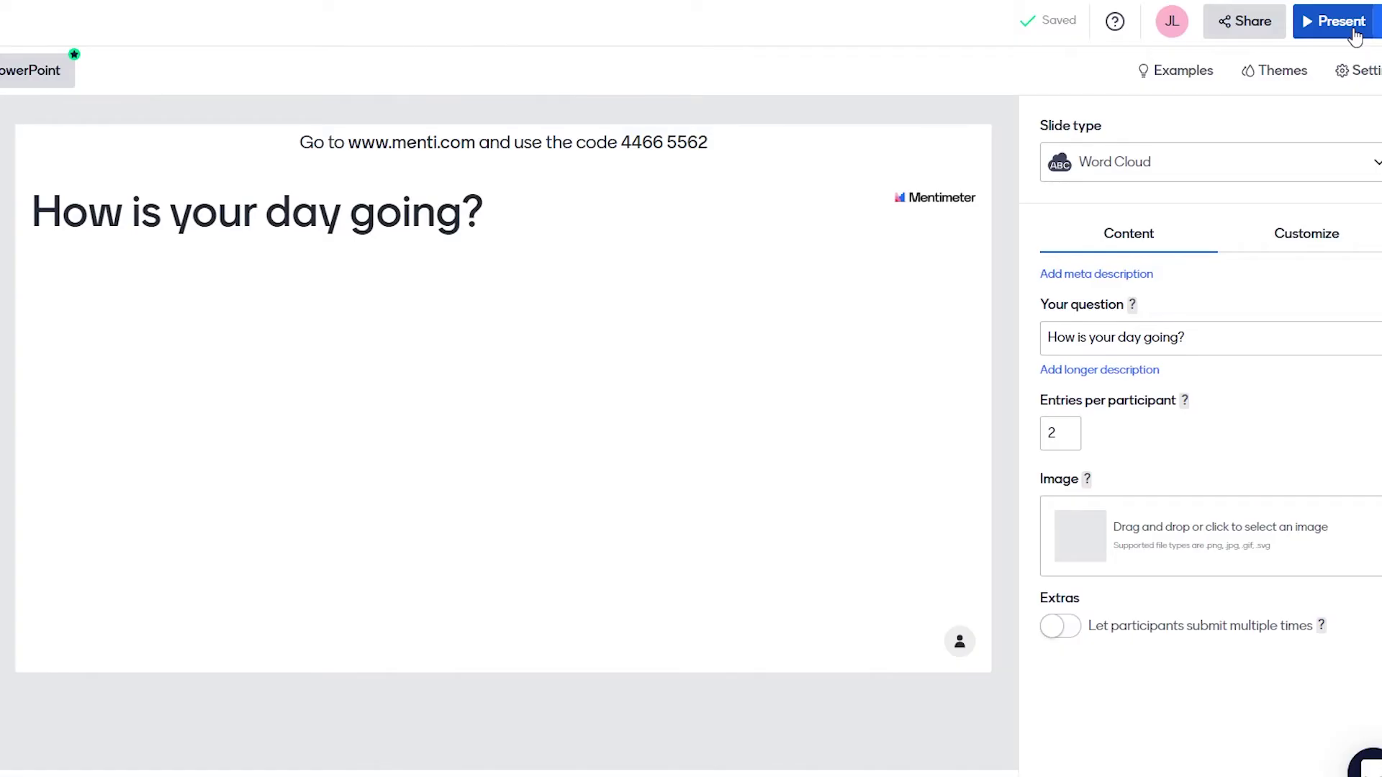
pyautogui.click(1355, 36)
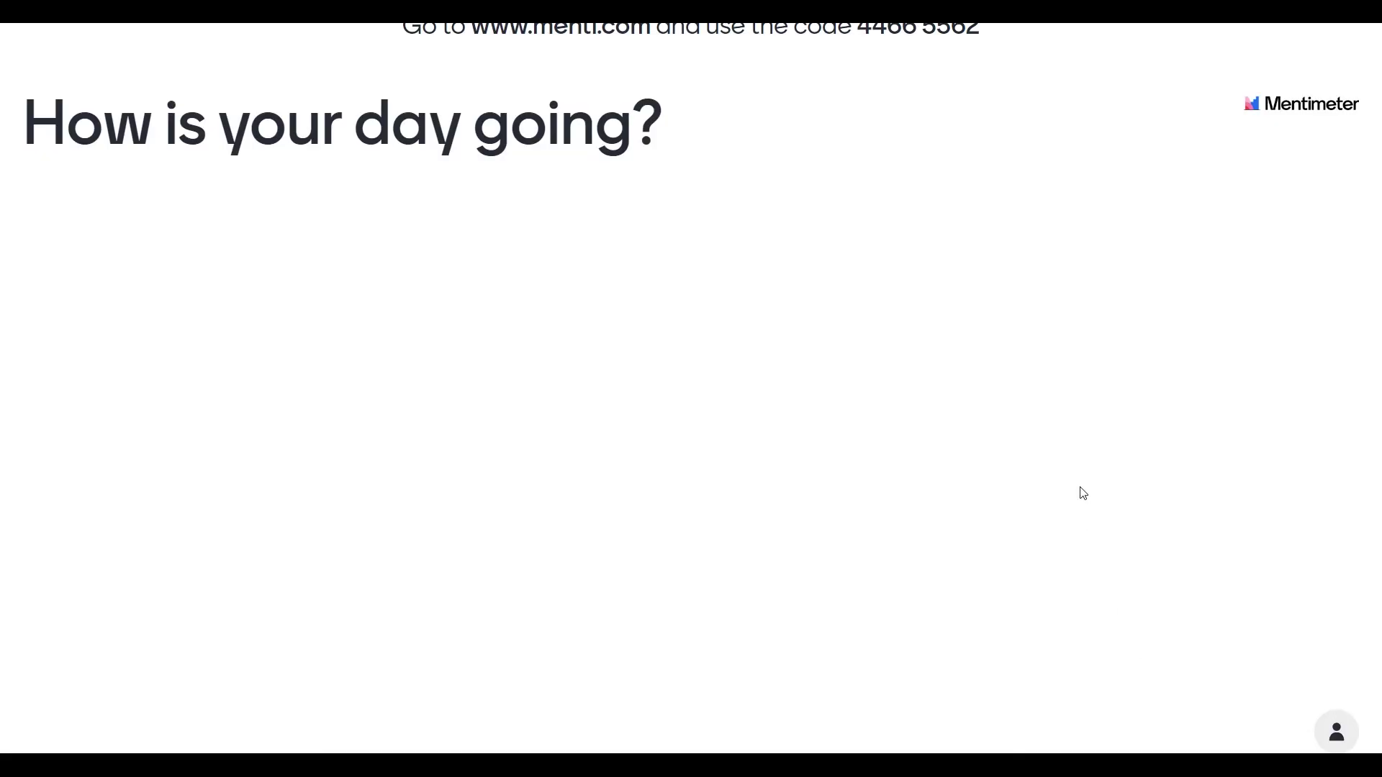
pyautogui.press('Escape')
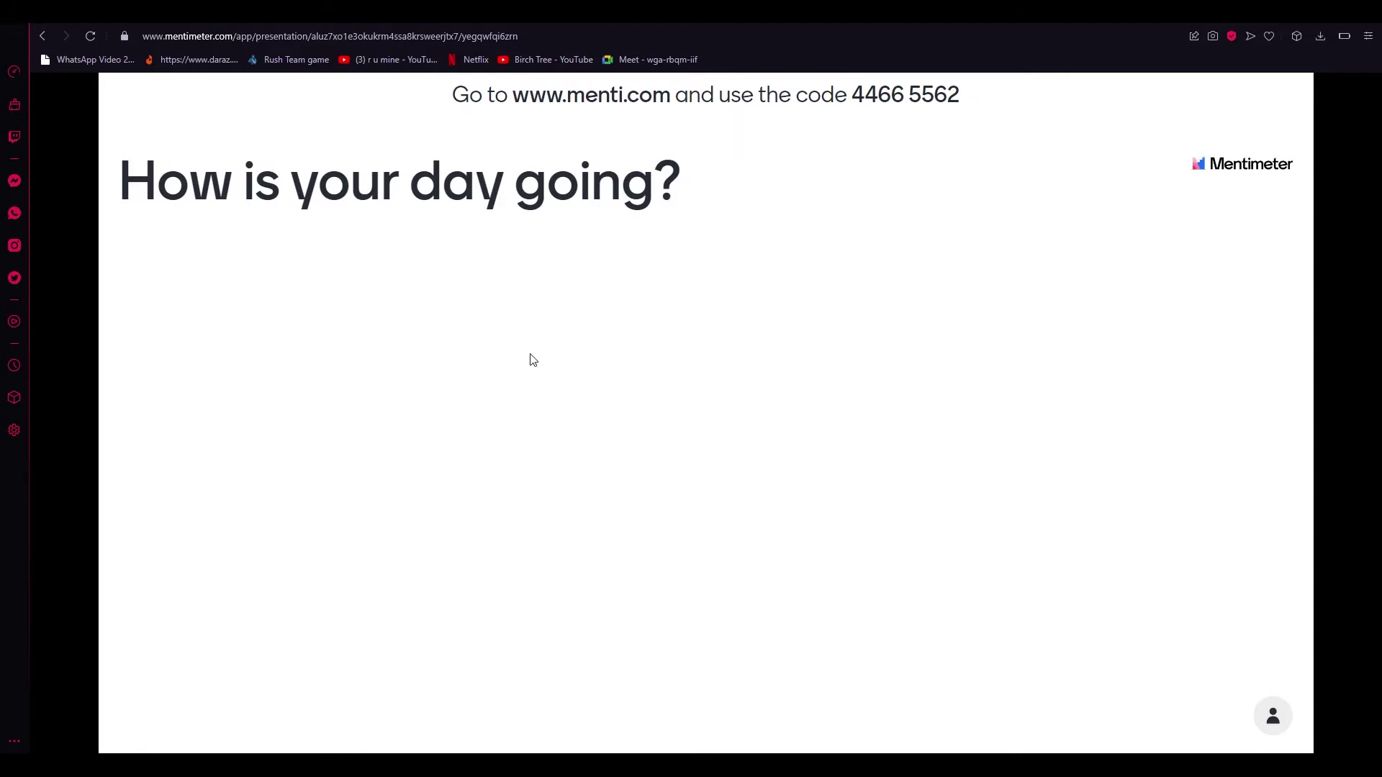
pyautogui.press('Escape')
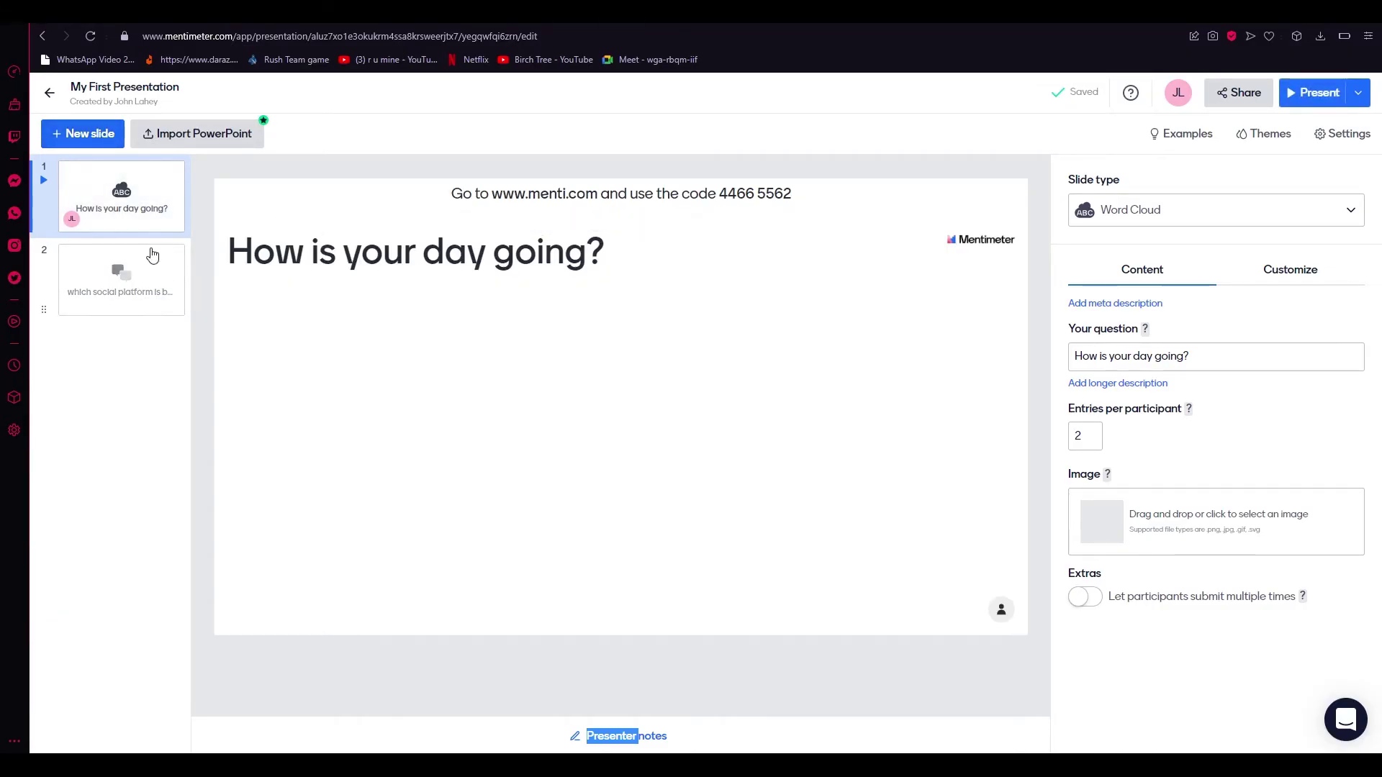
# Go back to the word cloud slide and apply the Bold and Gold theme after trying Menti Dark.
pyautogui.click(156, 264)
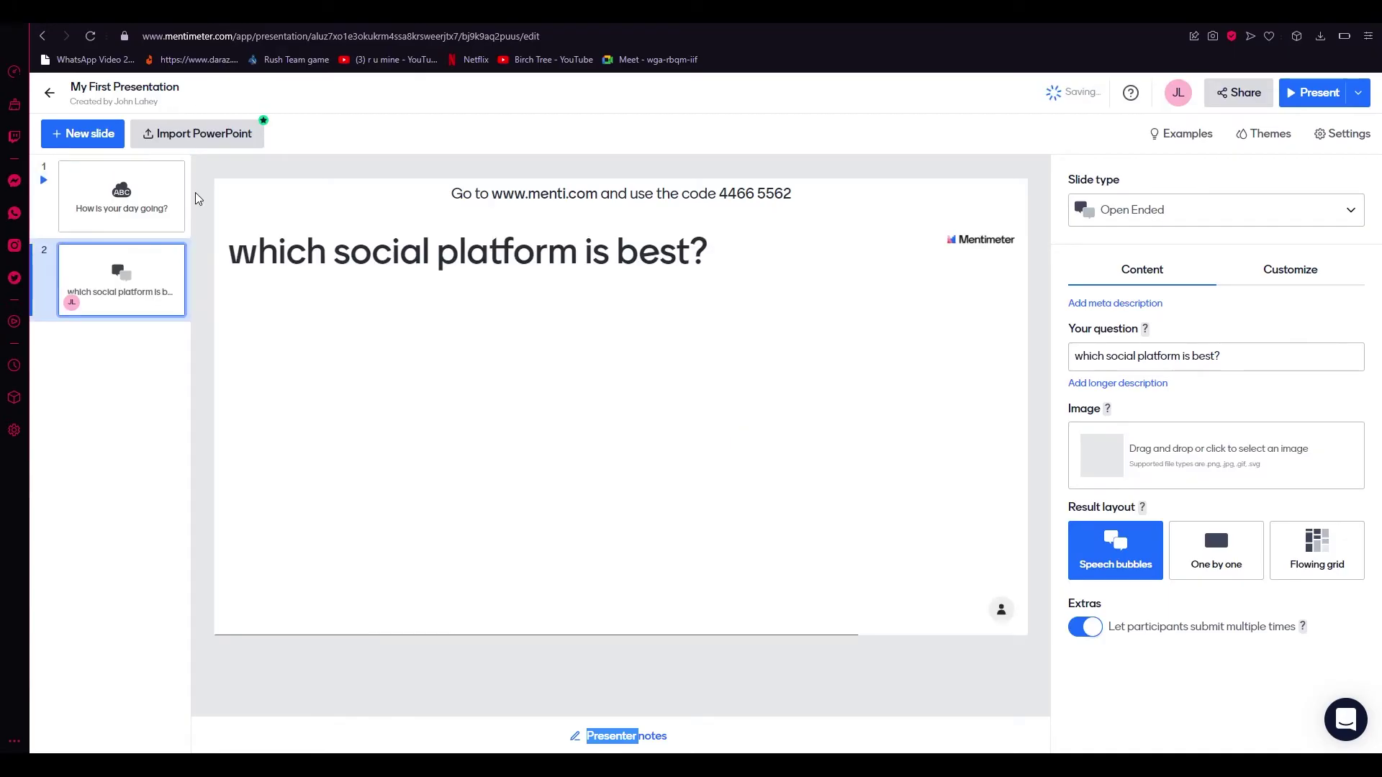
pyautogui.click(151, 200)
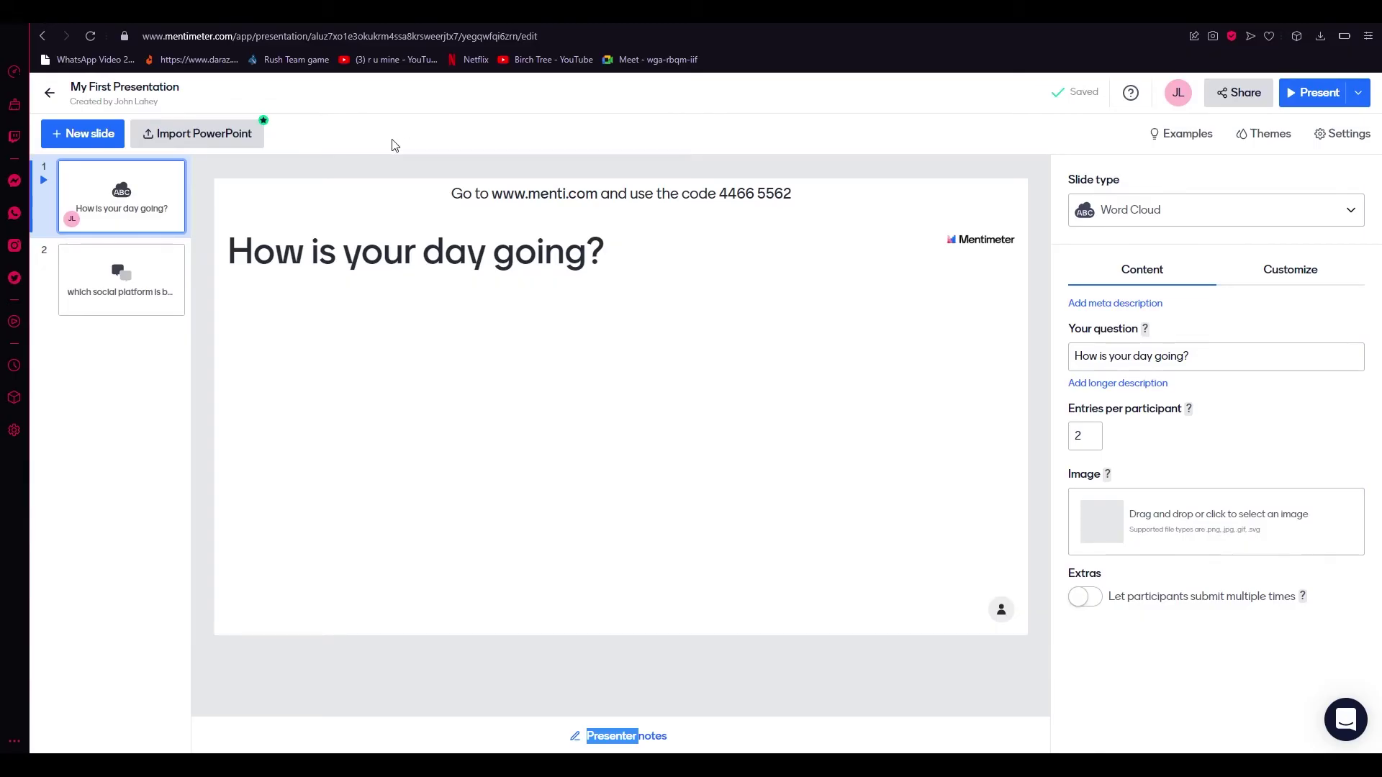
pyautogui.click(1262, 141)
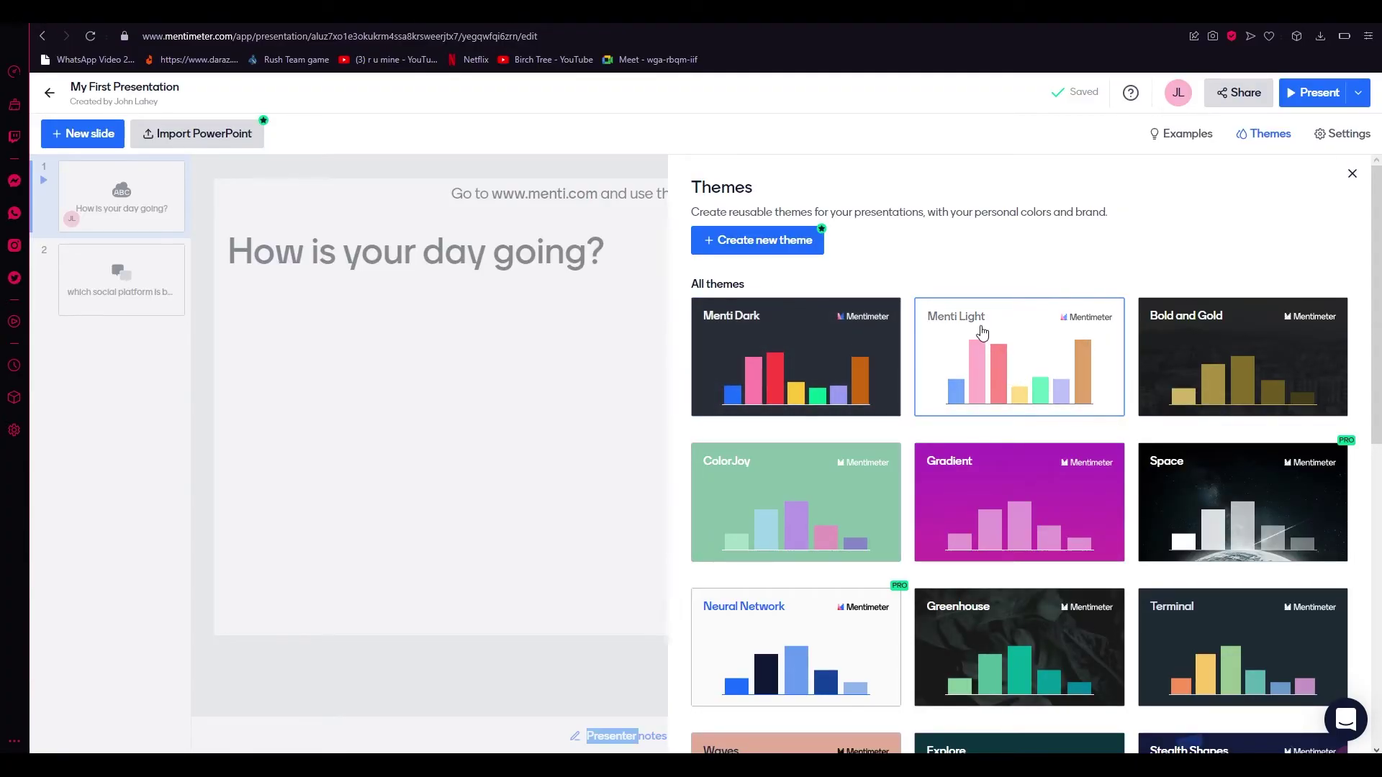
pyautogui.click(859, 361)
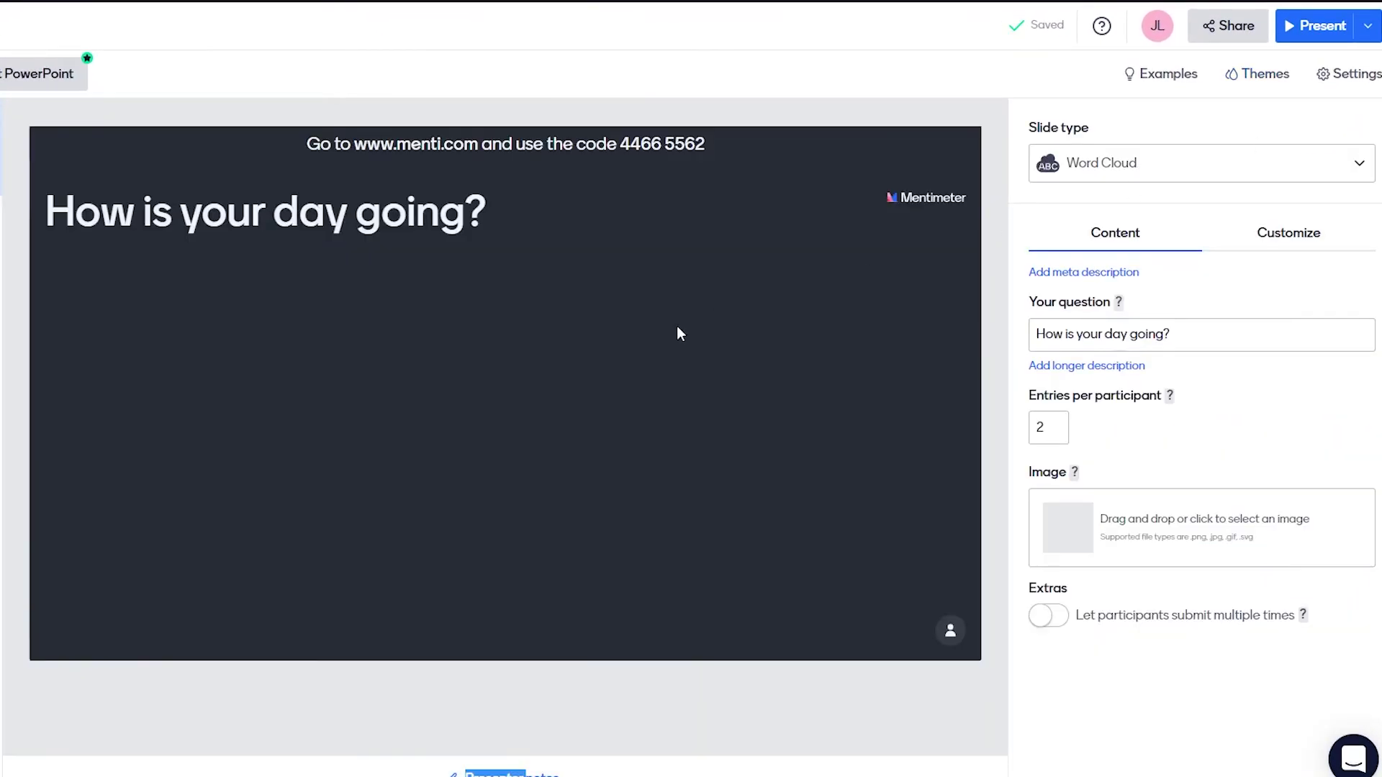
pyautogui.click(1253, 79)
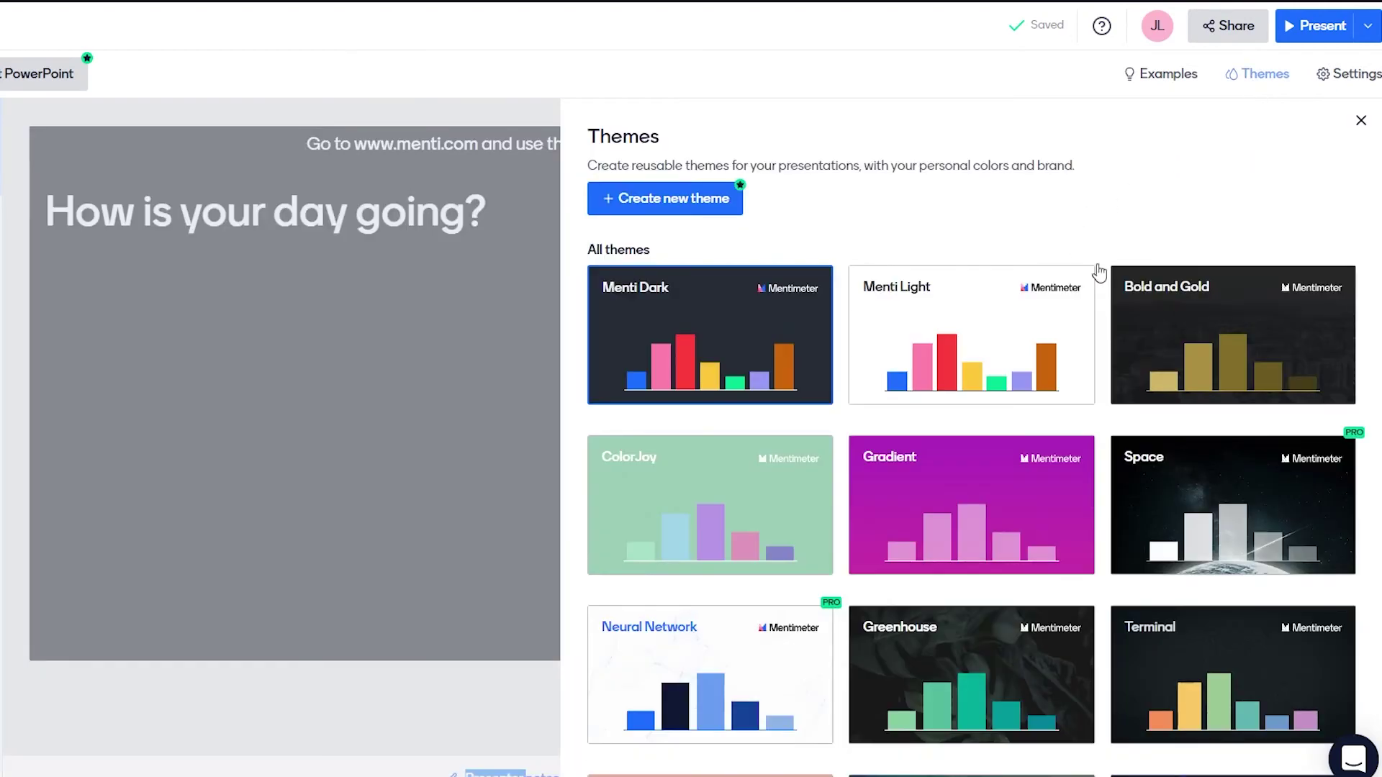
pyautogui.click(1184, 365)
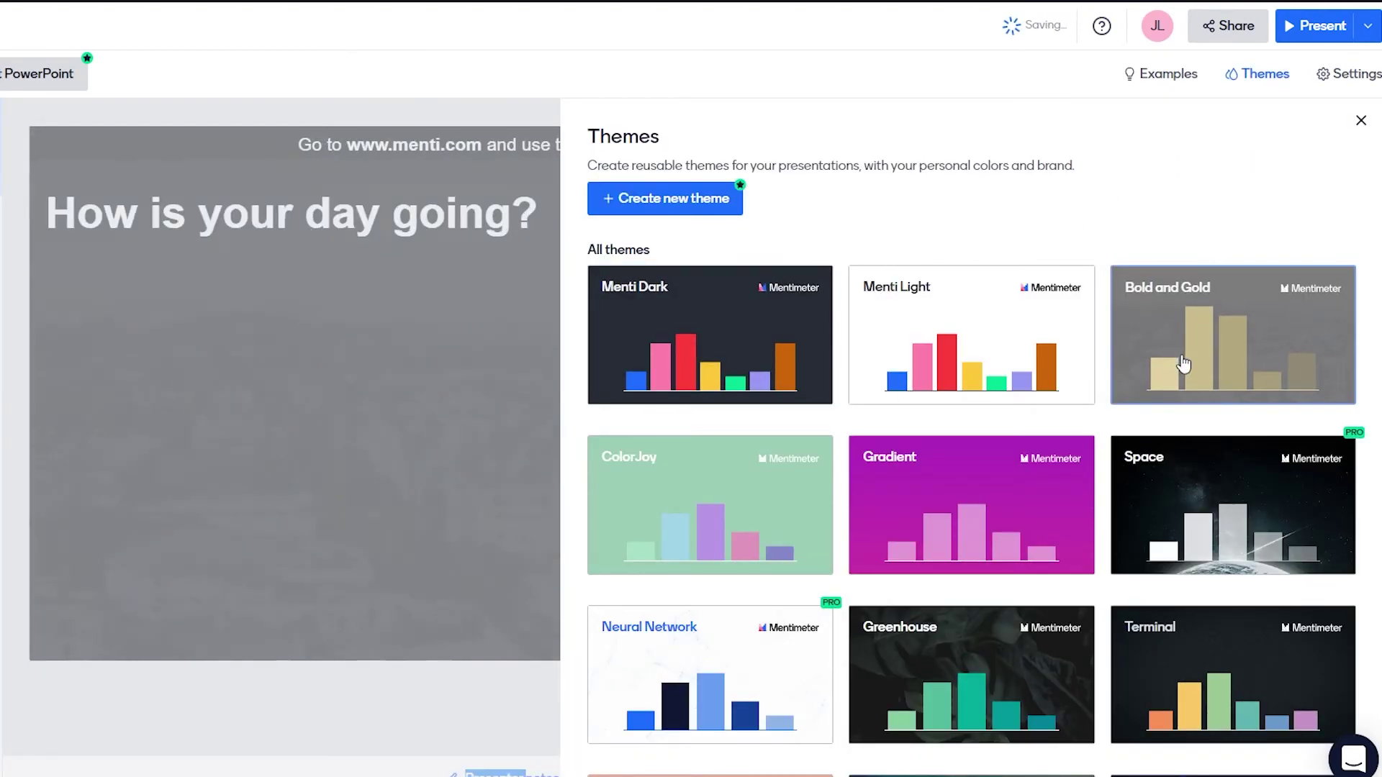
pyautogui.click(373, 299)
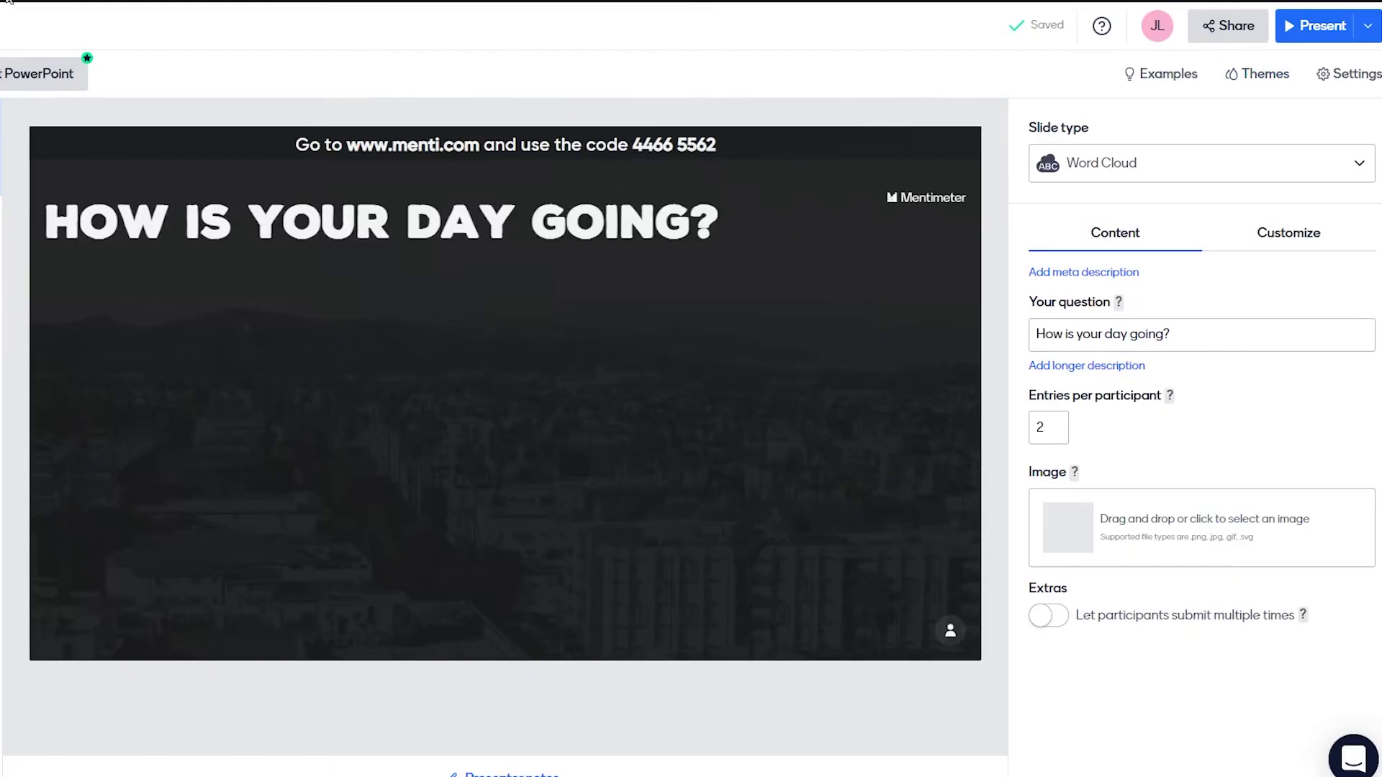
pyautogui.click(1154, 77)
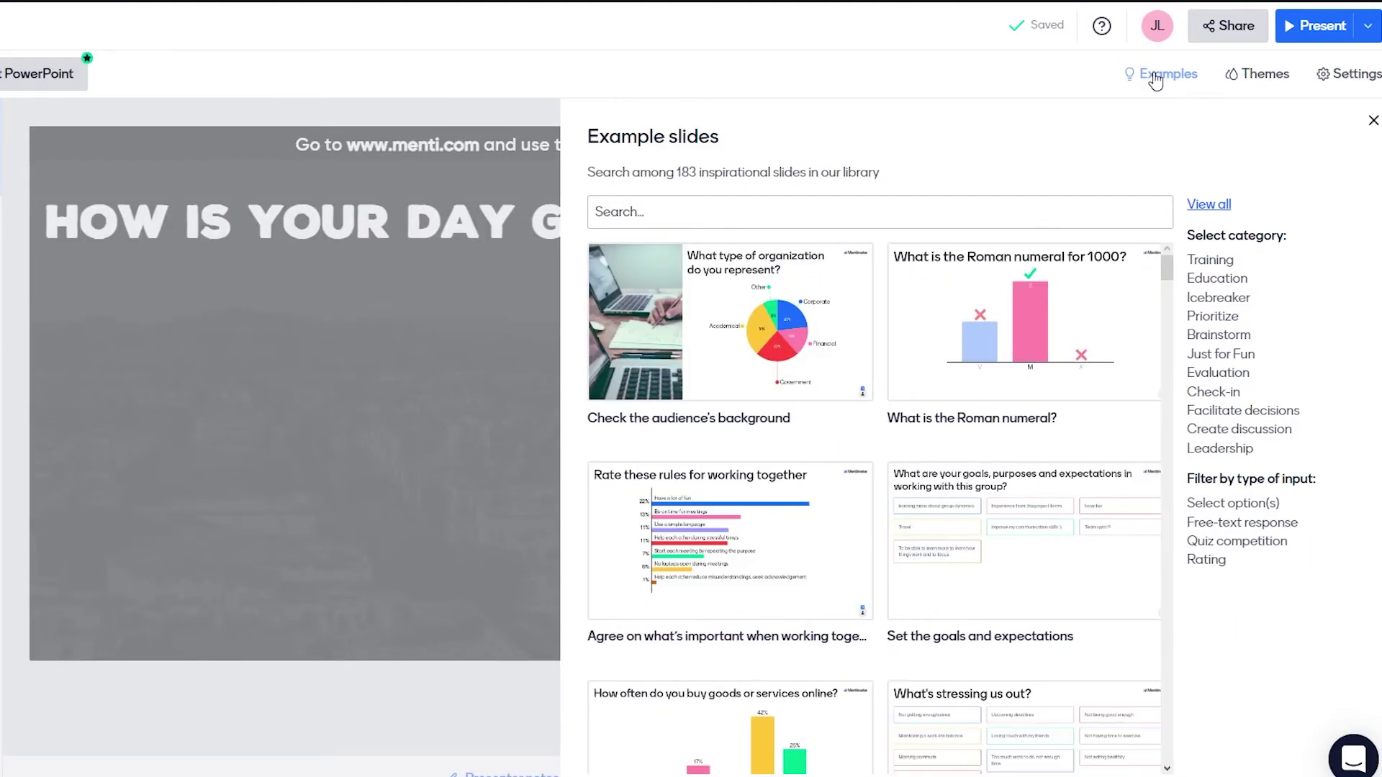
pyautogui.moveTo(1006, 468)
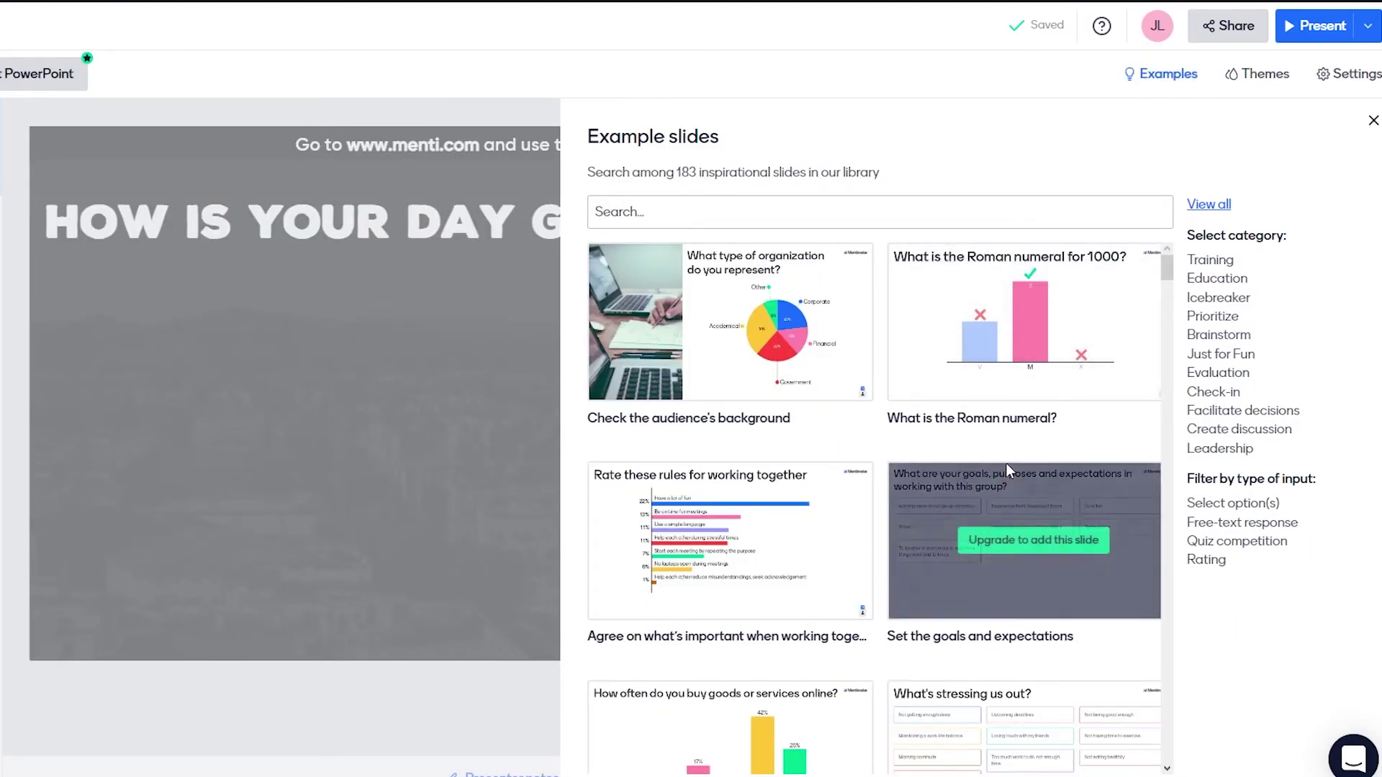
pyautogui.scroll(-5, 1007, 470)
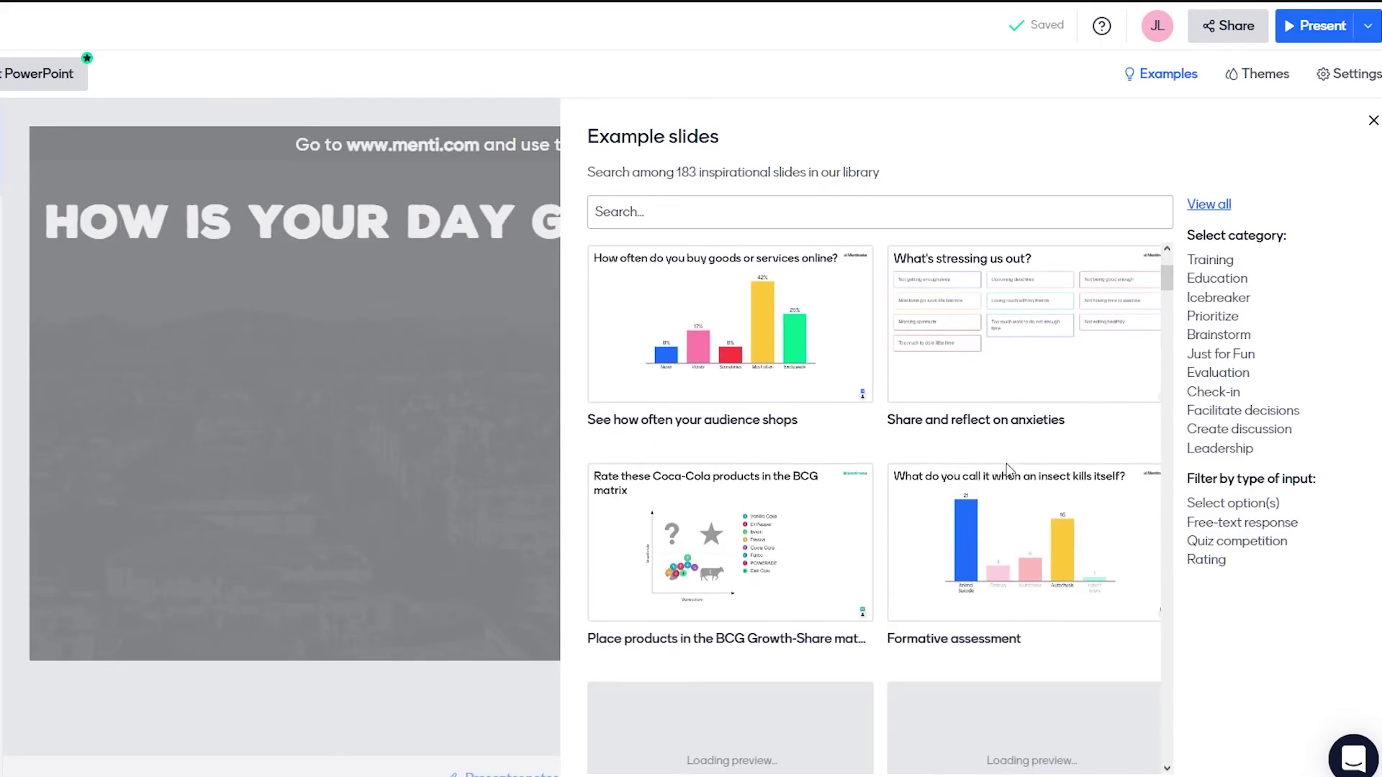
pyautogui.moveTo(724, 417)
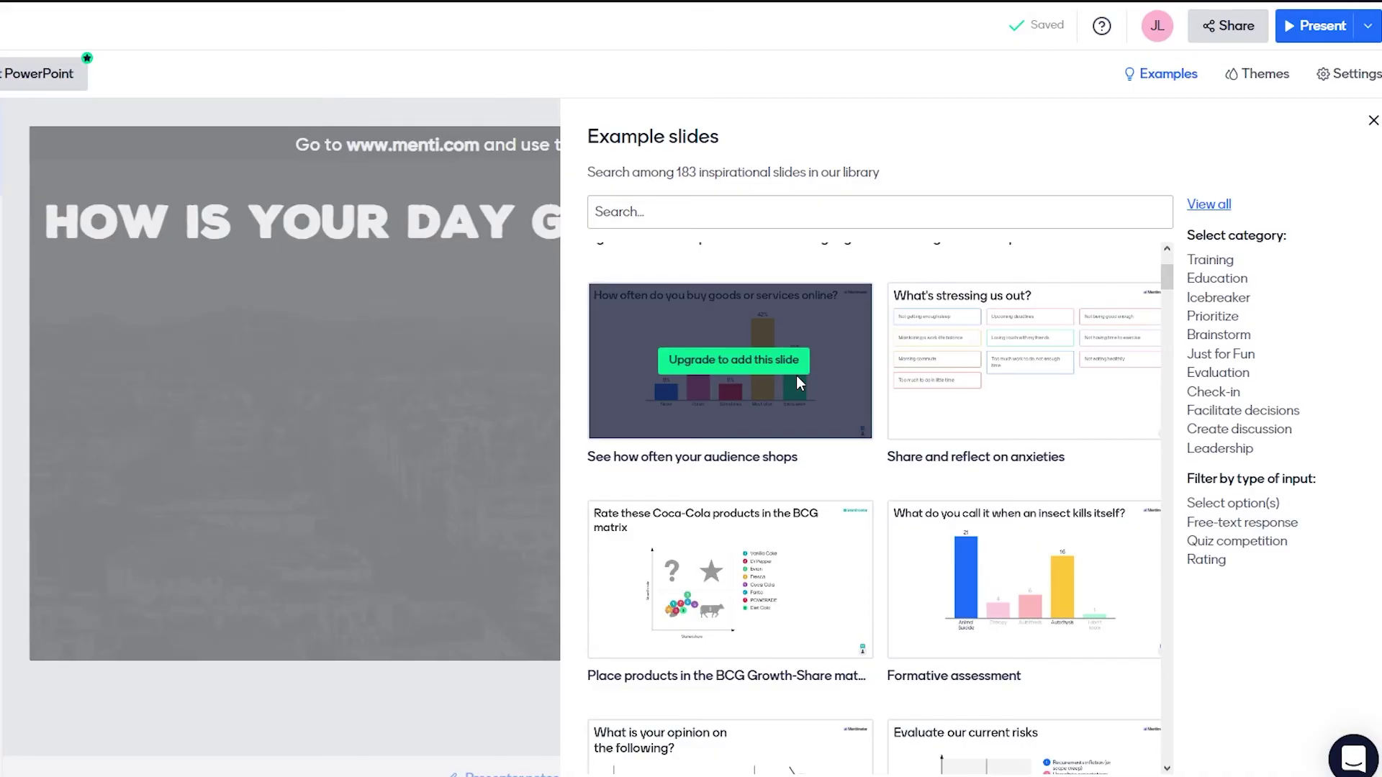
pyautogui.scroll(5, 796, 374)
pyautogui.click(1373, 121)
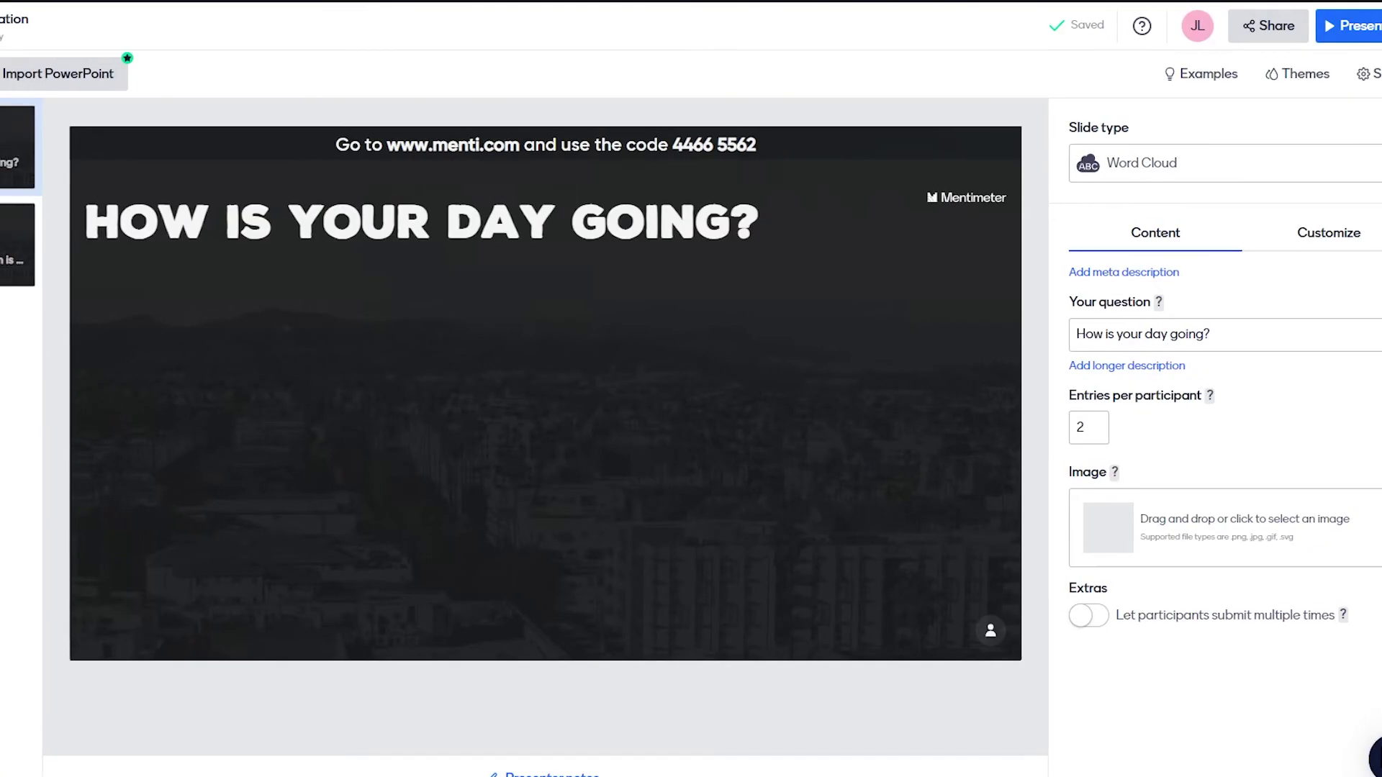
# Open the new-slide type chooser and check the Upgrade to Basic pricing plans.
pyautogui.click(43, 74)
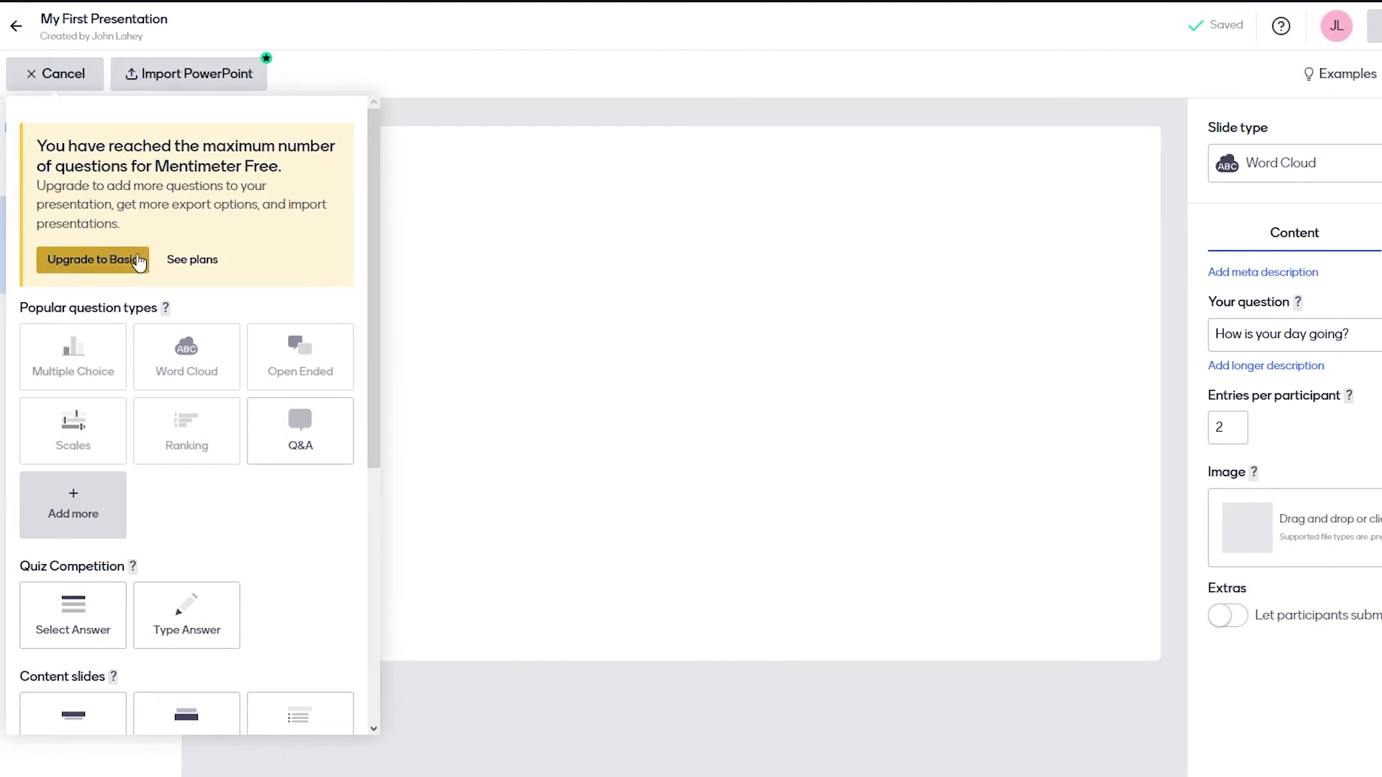
pyautogui.rightClick(138, 256)
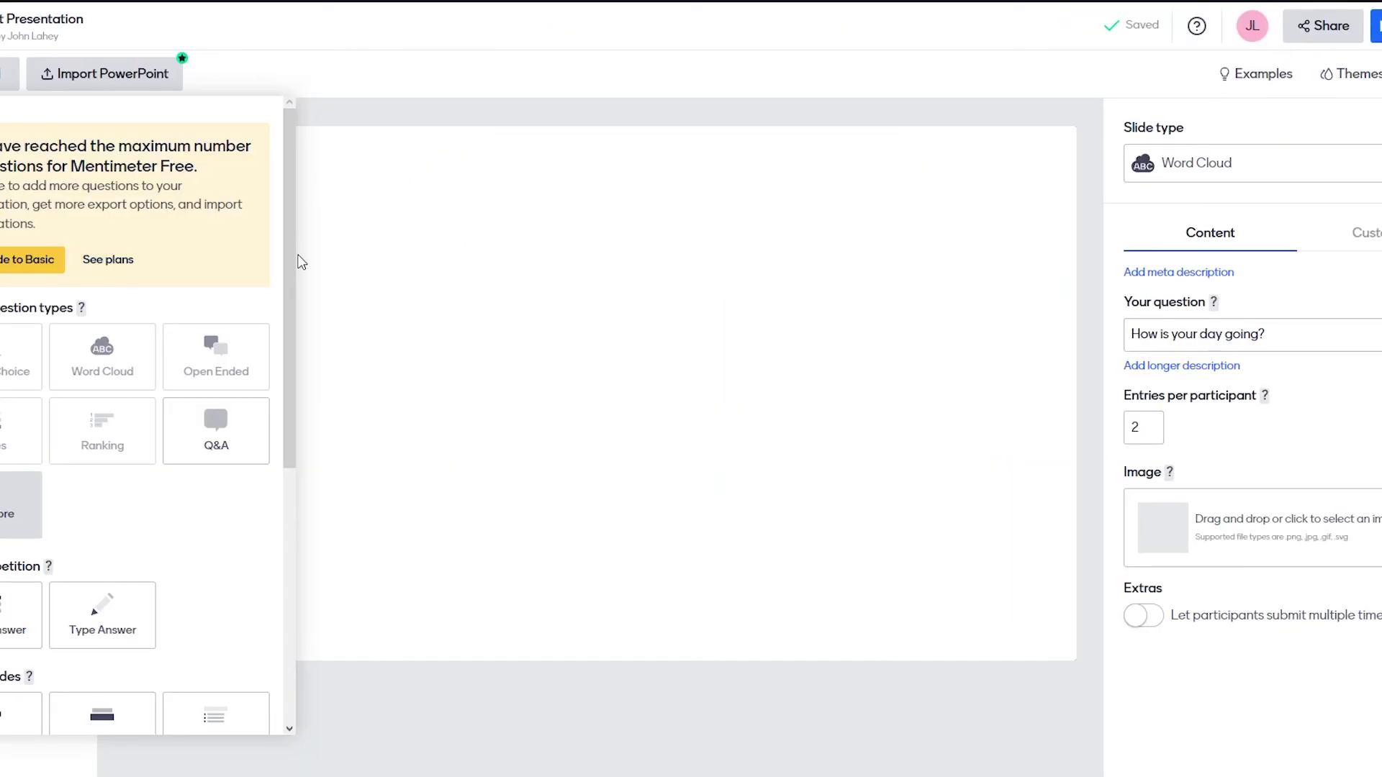
# Look through the slide types, then cancel without adding a third slide.
pyautogui.scroll(-5, 216, 562)
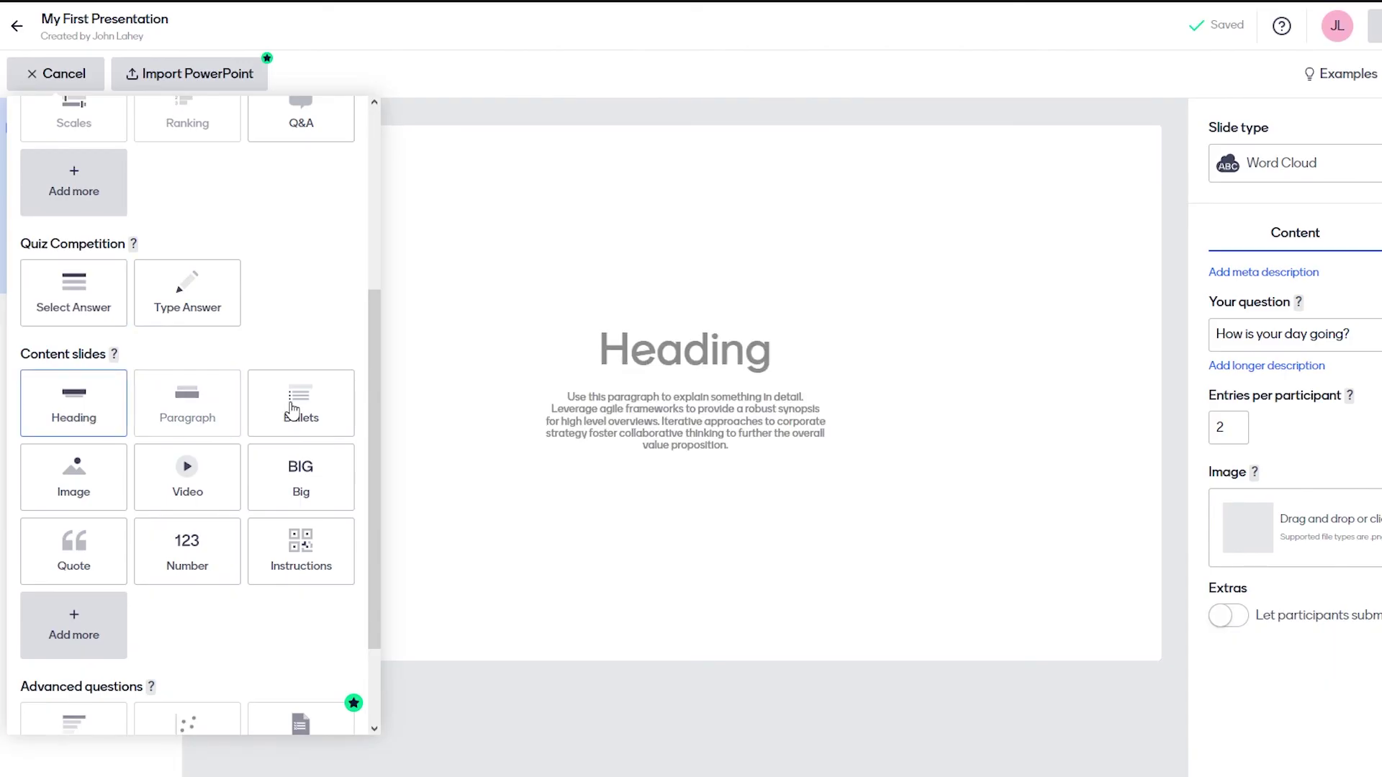
pyautogui.scroll(-2, 293, 409)
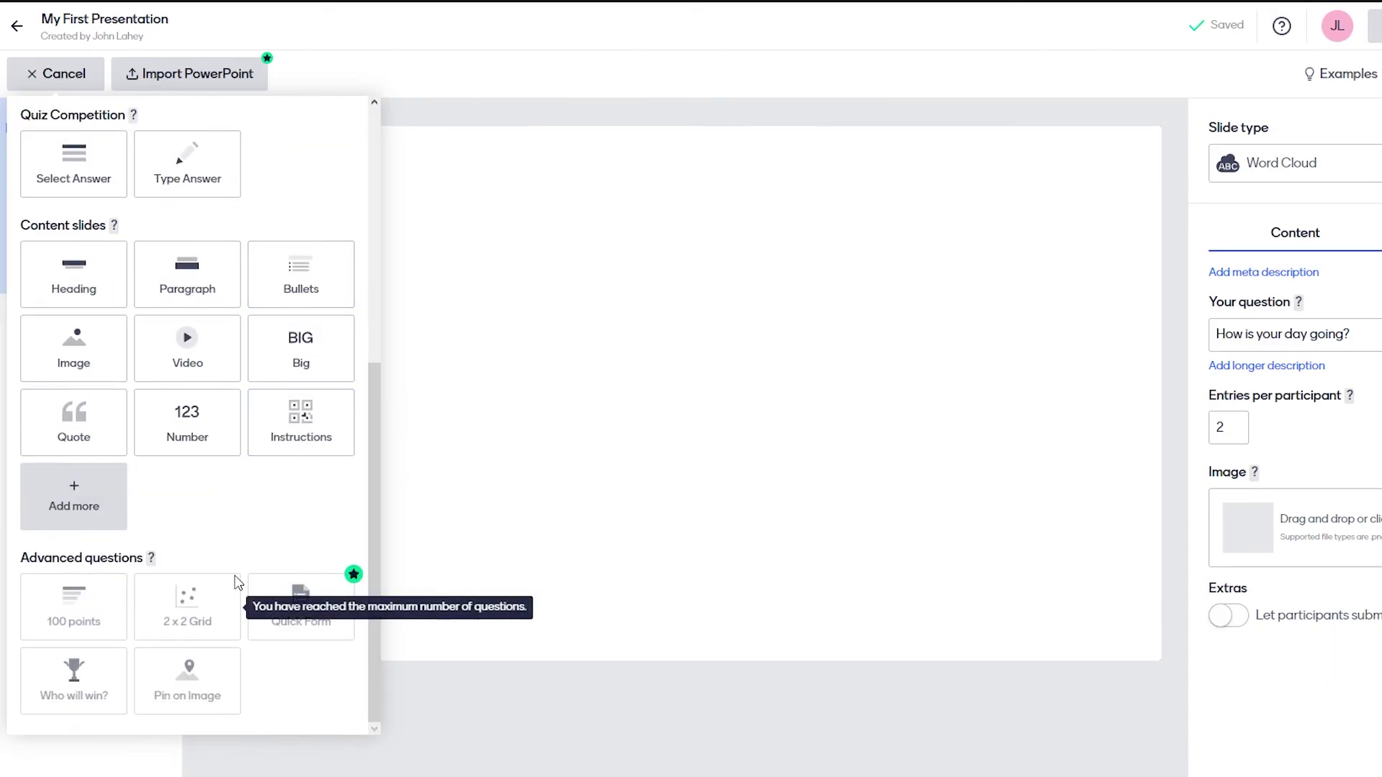
pyautogui.click(684, 375)
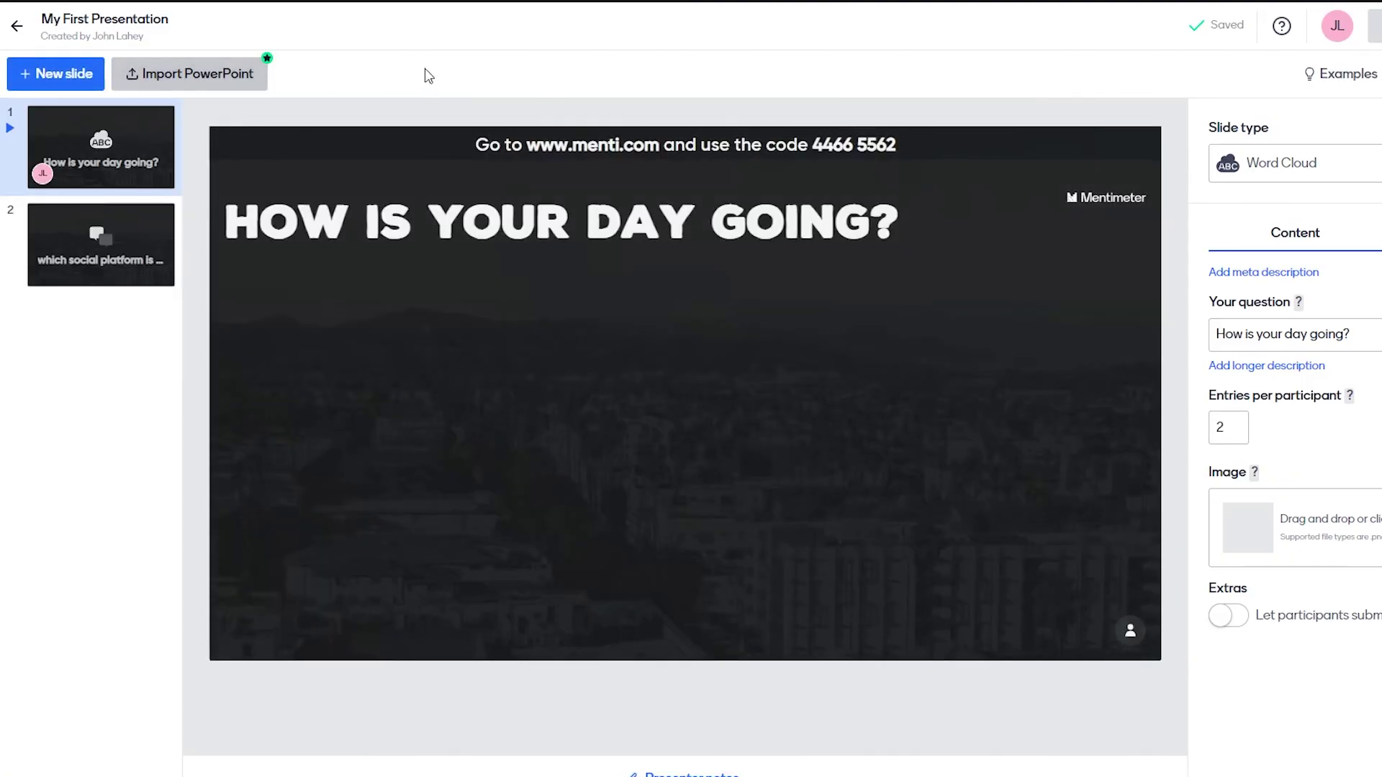